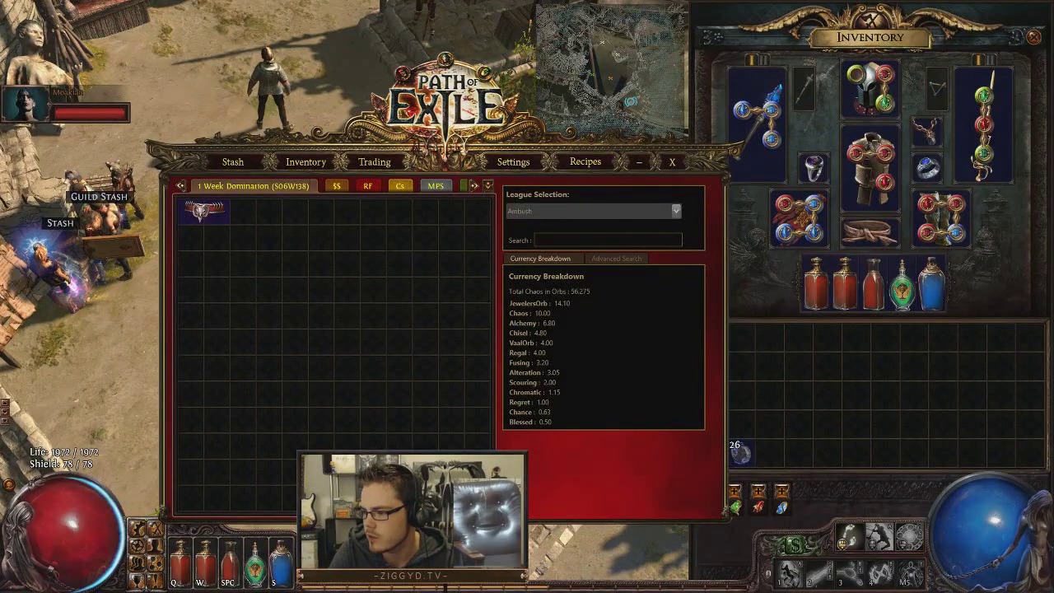
# Show the contents of the RF stash tab and open the buyout, offer and price options of the chest armour there.
pyautogui.moveTo(443, 132); pyautogui.dragTo(451, 121)
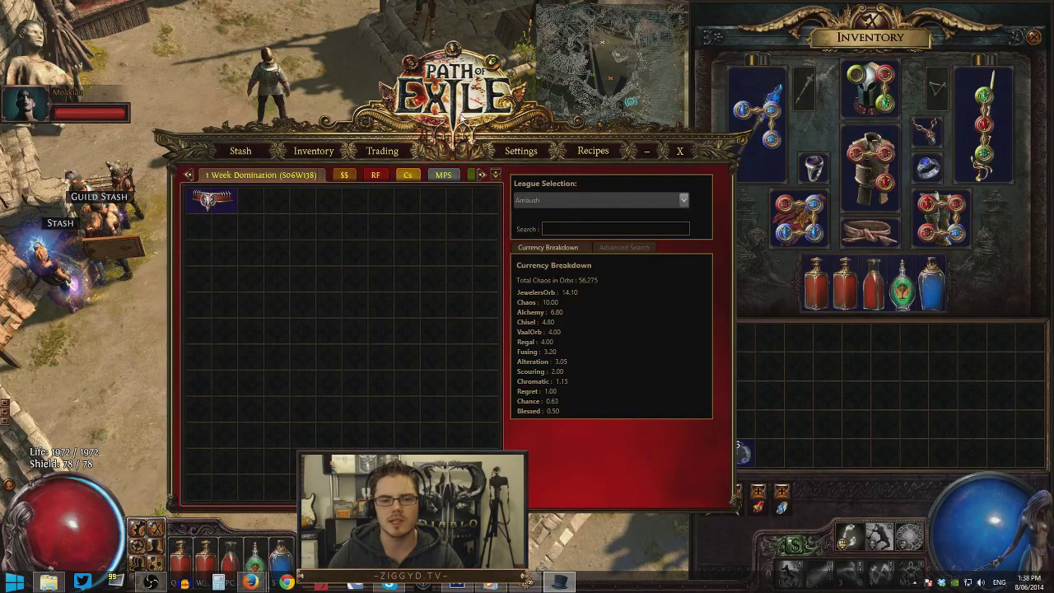
pyautogui.moveTo(451, 120); pyautogui.dragTo(468, 84)
pyautogui.click(363, 145)
pyautogui.click(384, 144)
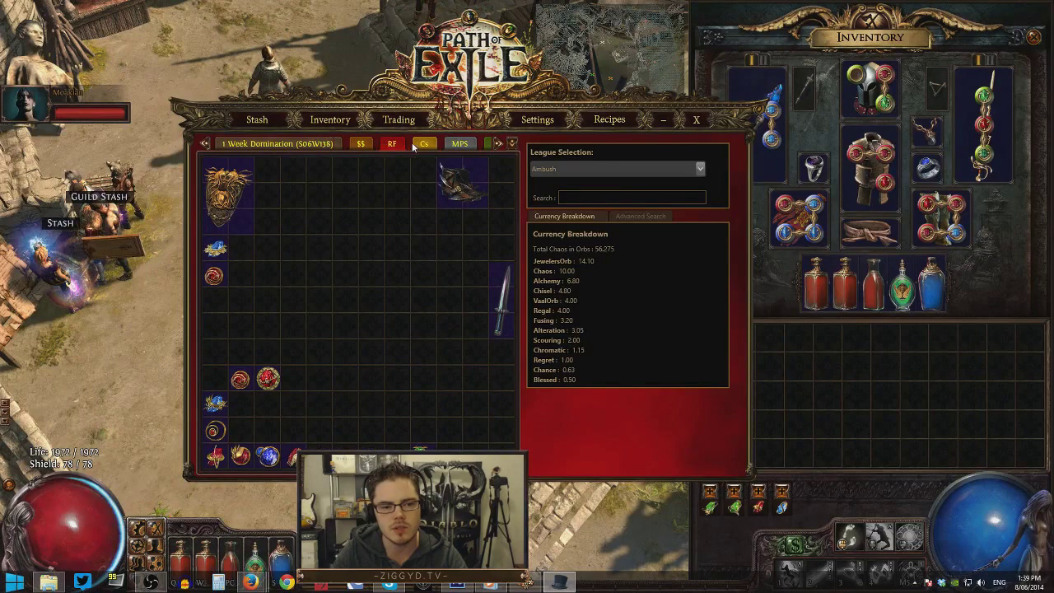
pyautogui.rightClick(221, 213)
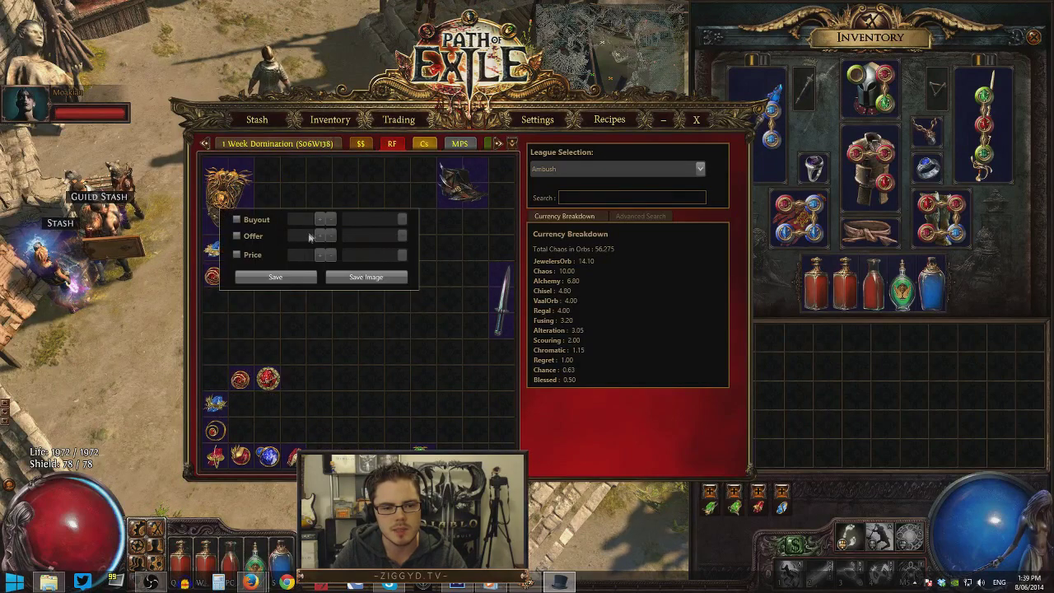
pyautogui.click(354, 278)
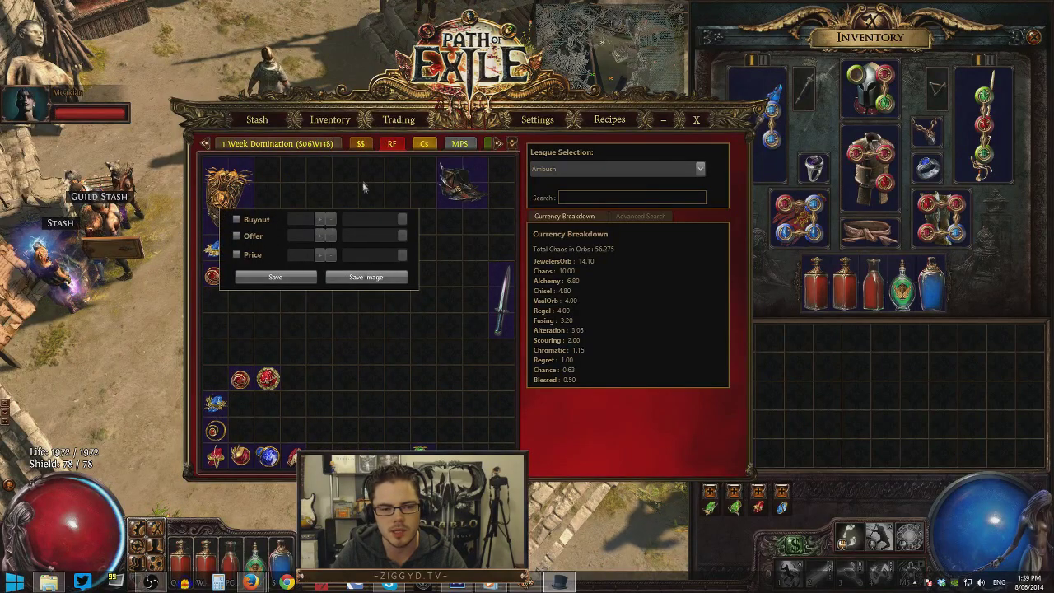
# Preview the trading forum export for the $$, RF and Cs stash tabs and clear their selection.
pyautogui.click(399, 121)
pyautogui.click(208, 234)
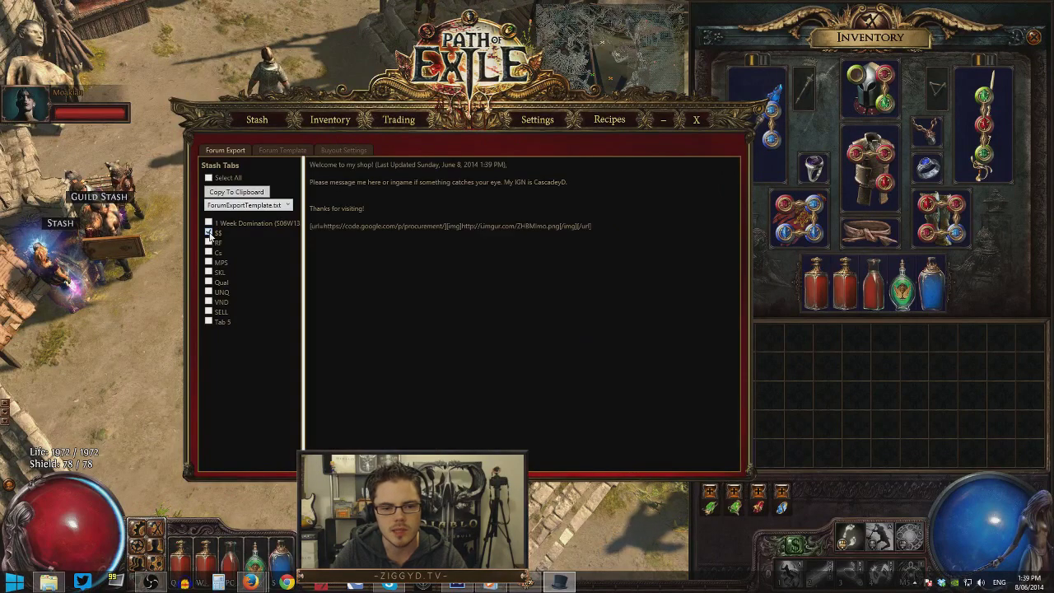
pyautogui.click(208, 242)
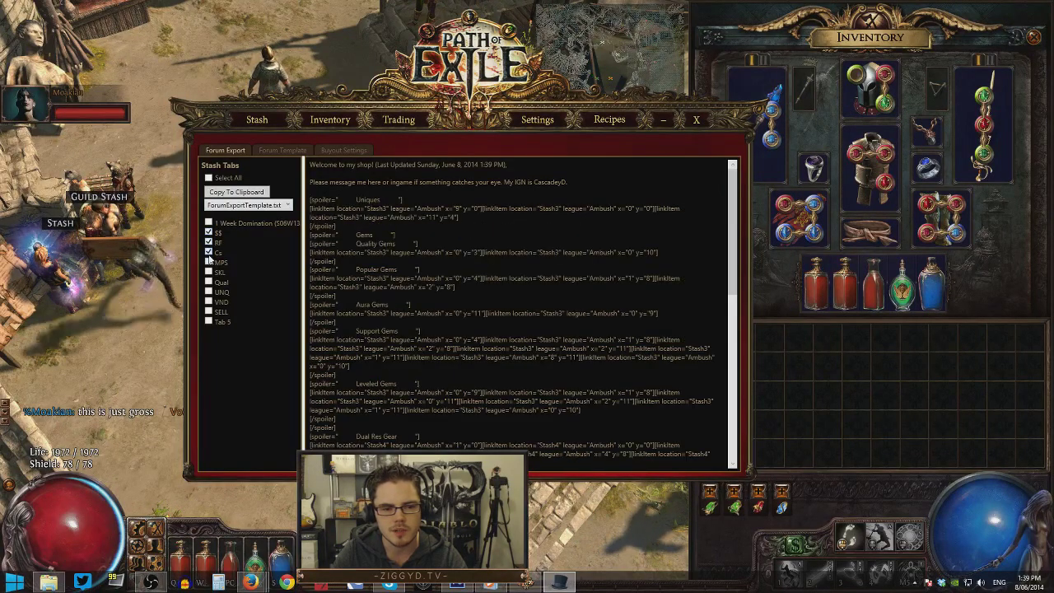
pyautogui.click(208, 243)
pyautogui.click(206, 234)
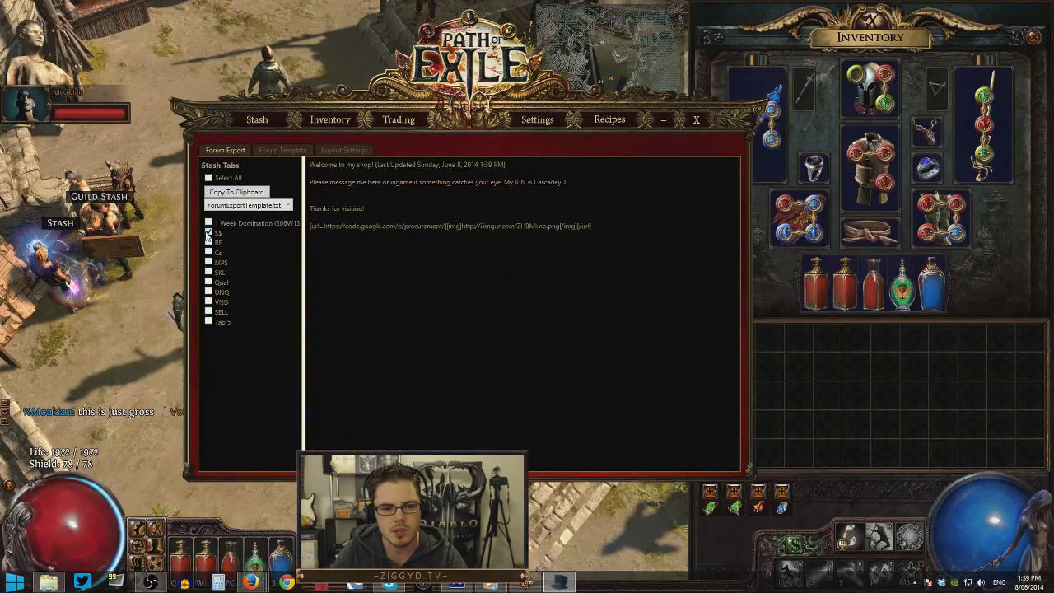
# Switch to Firefox and search the web in a new tab for "procurement path of exile".
pyautogui.moveTo(432, 82); pyautogui.dragTo(1053, 127)
pyautogui.hotkey('alt', 'Tab')
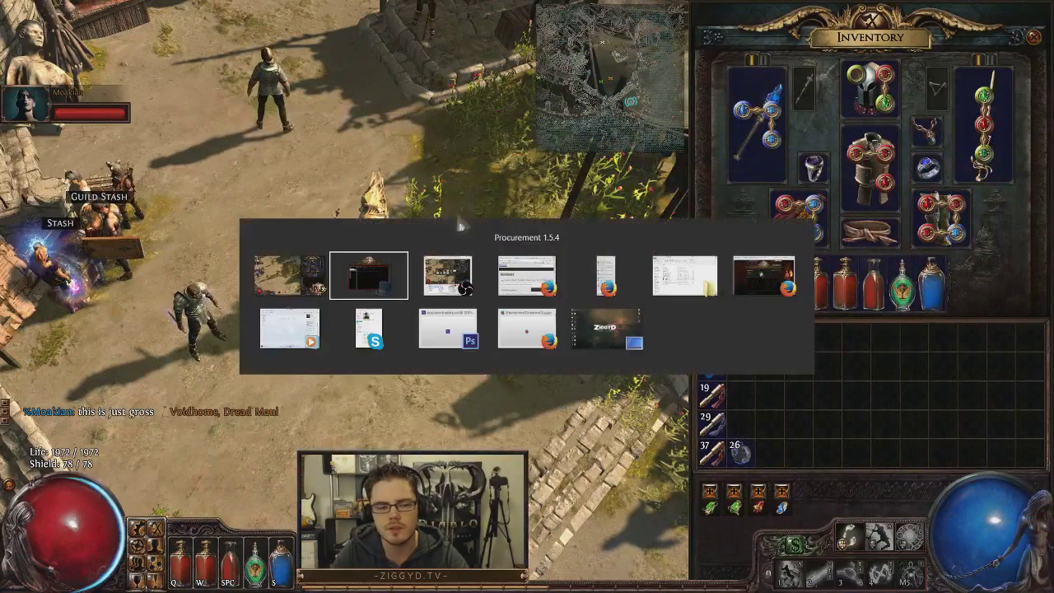
pyautogui.hotkey('alt', 'Tab')
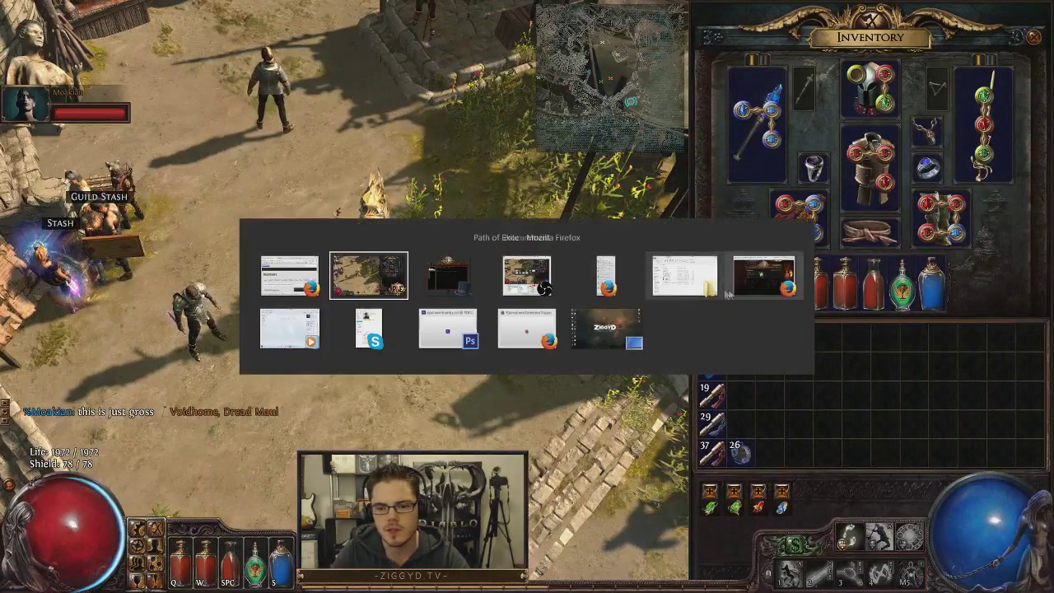
pyautogui.click(758, 280)
pyautogui.click(905, 19)
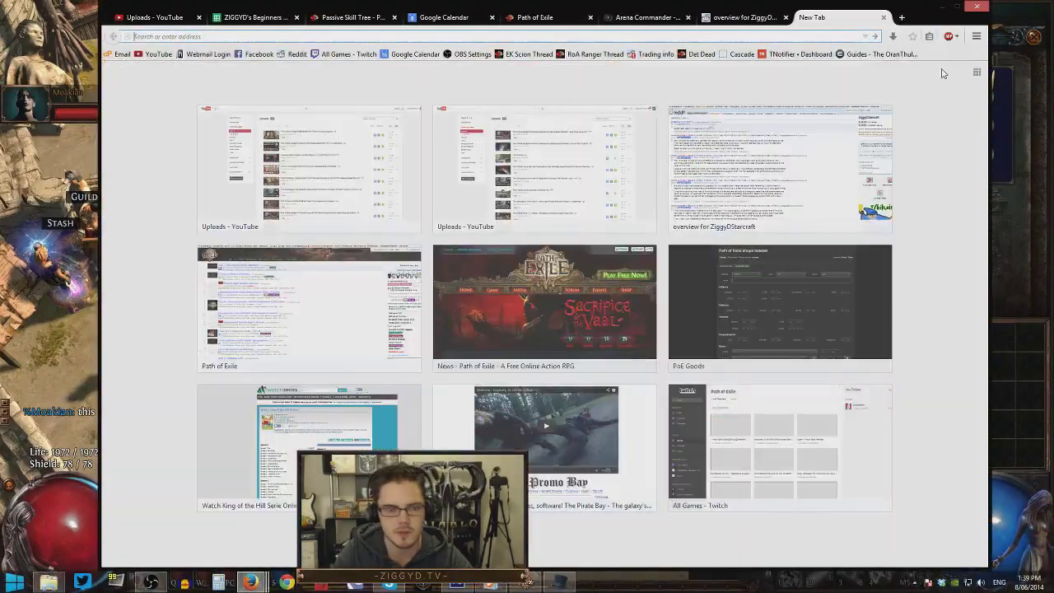
pyautogui.write('procurem')
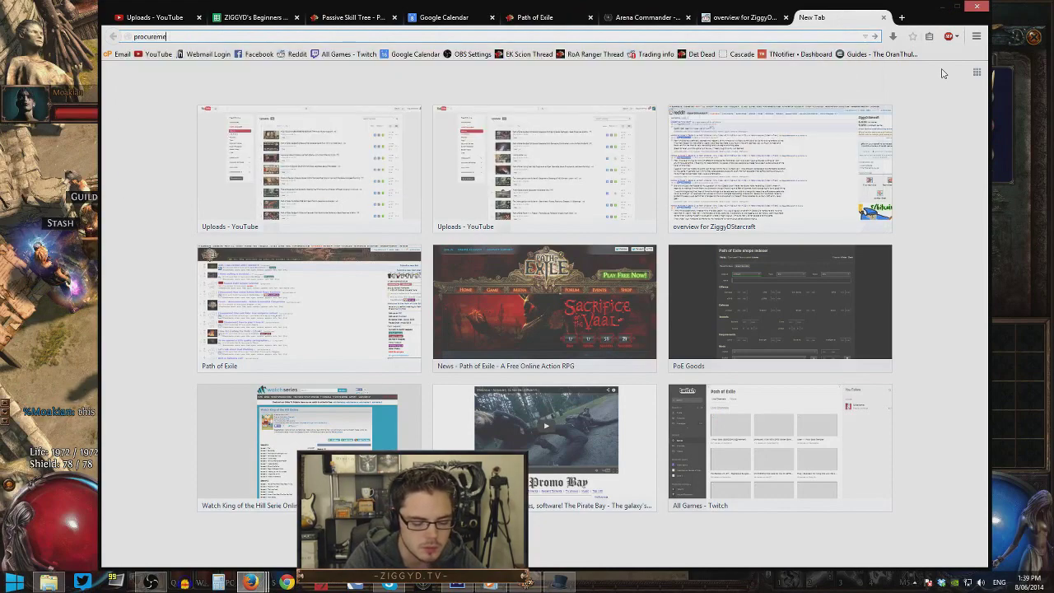
pyautogui.write('ent path of exile')
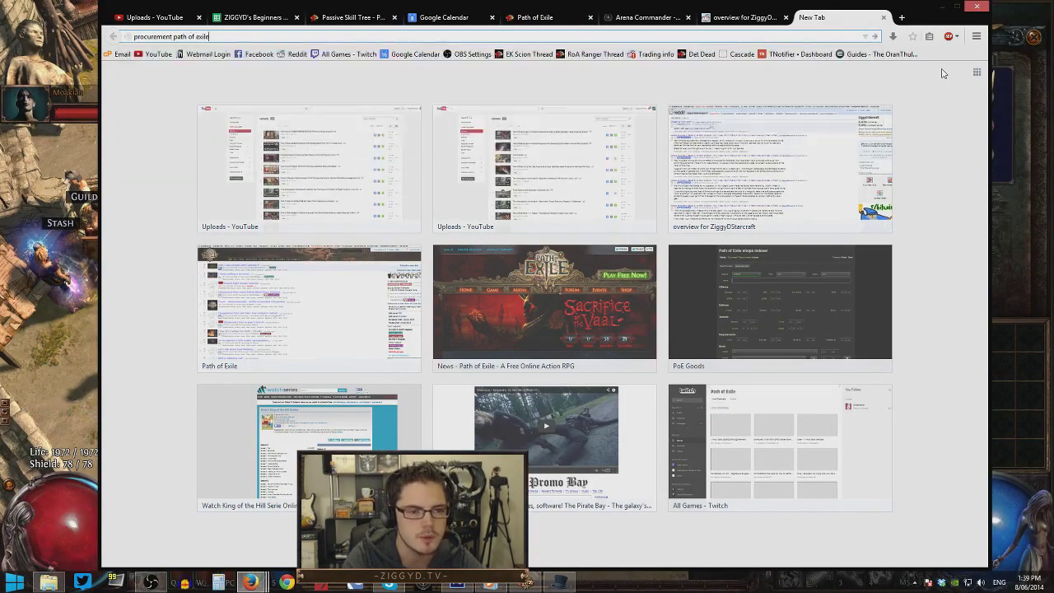
pyautogui.press('Return')
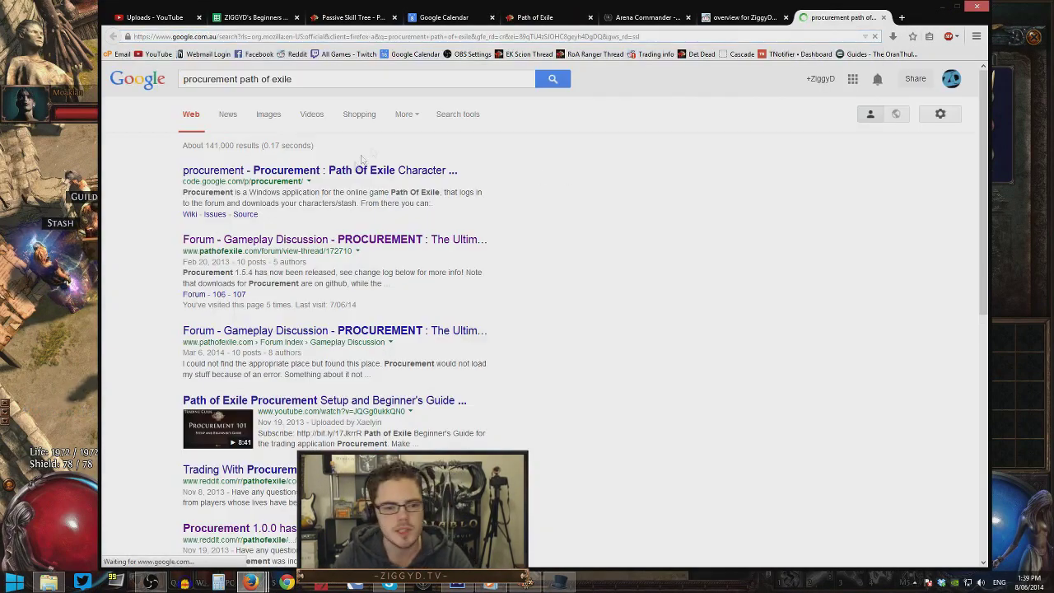
# Open the pathofexile.com forum thread about Procurement and look over its first post with the GitHub download link.
pyautogui.click(340, 238)
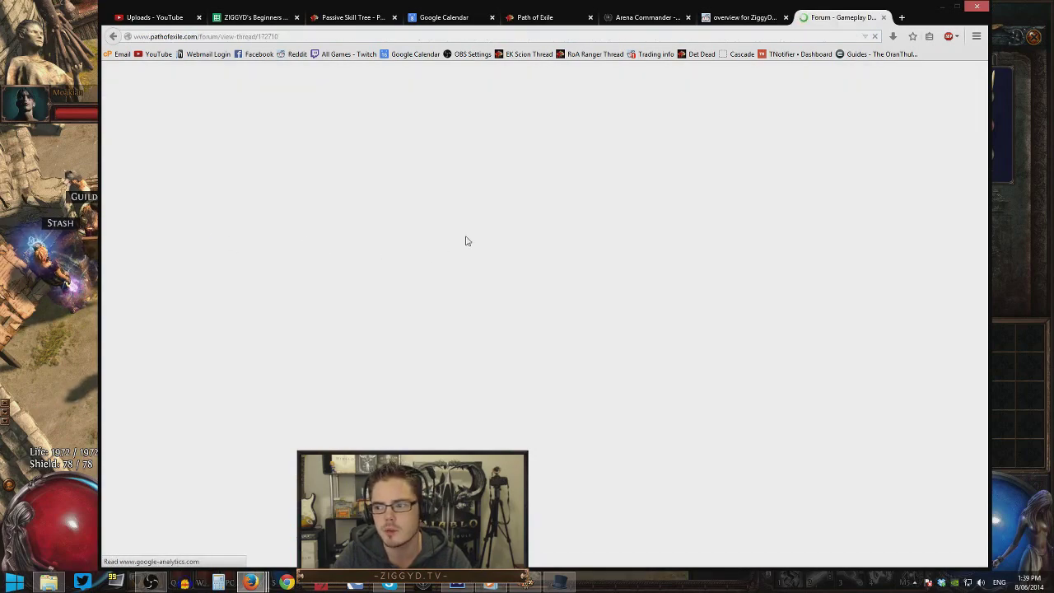
pyautogui.scroll(-3, 465, 241)
pyautogui.scroll(-4, 477, 271)
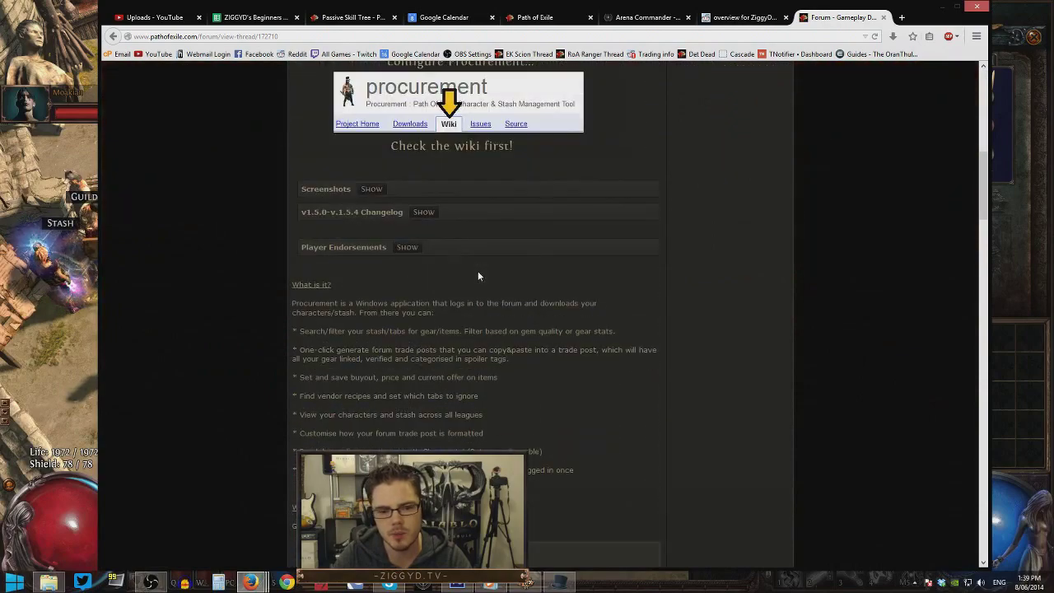
pyautogui.scroll(7, 476, 268)
pyautogui.scroll(-2, 549, 292)
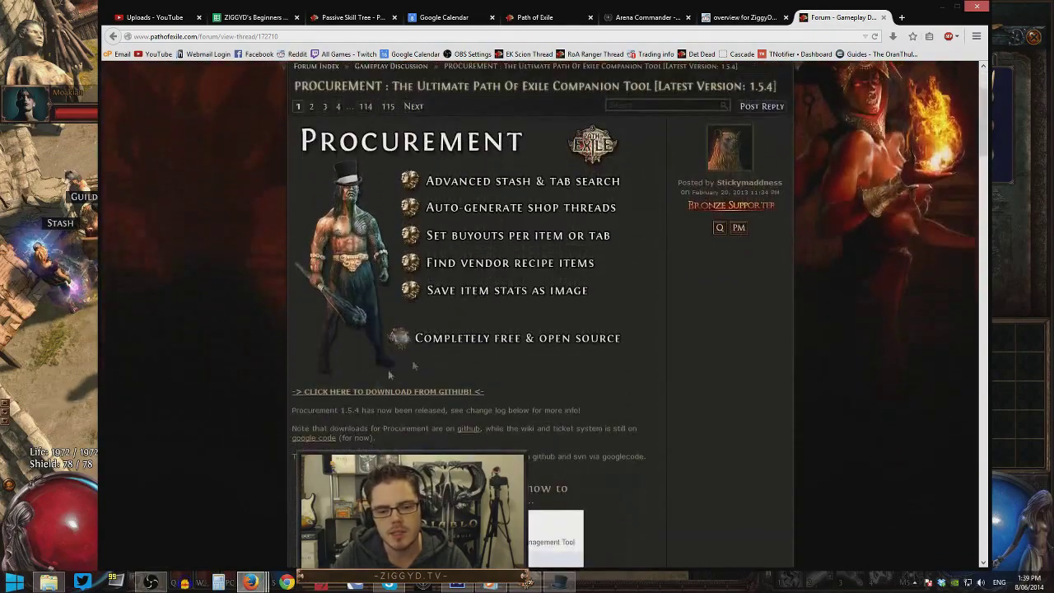
pyautogui.click(559, 582)
pyautogui.moveTo(536, 153); pyautogui.dragTo(488, 134)
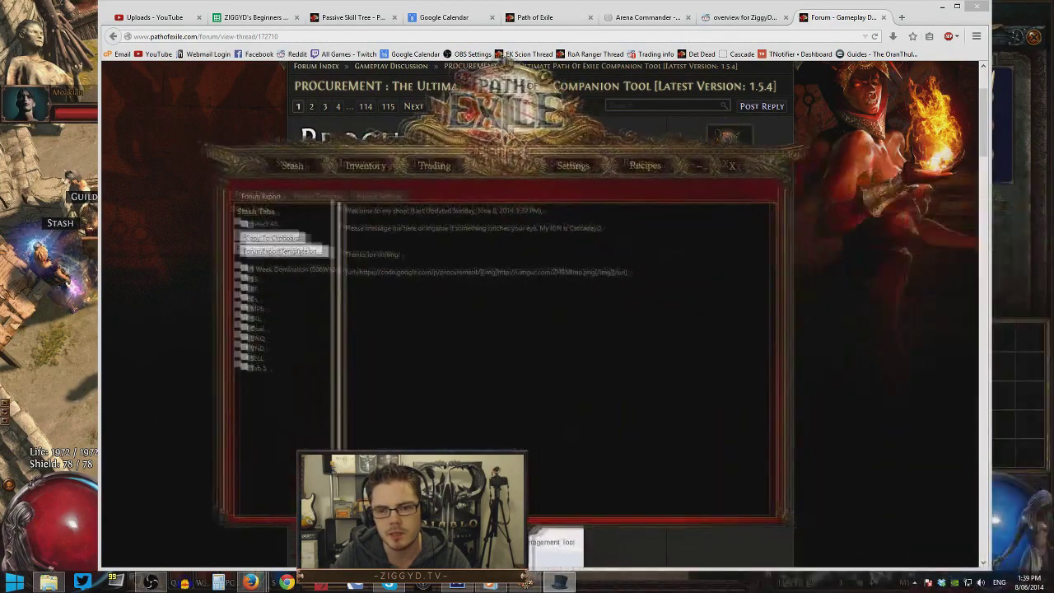
pyautogui.moveTo(488, 136); pyautogui.dragTo(501, 108)
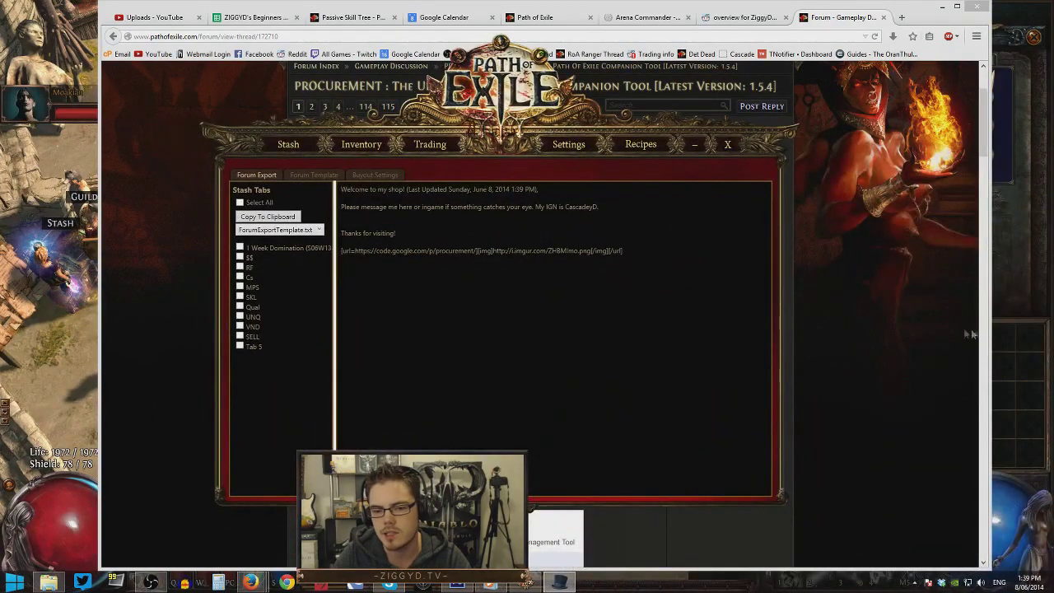
pyautogui.click(1003, 364)
pyautogui.hotkey('alt', 'Tab')
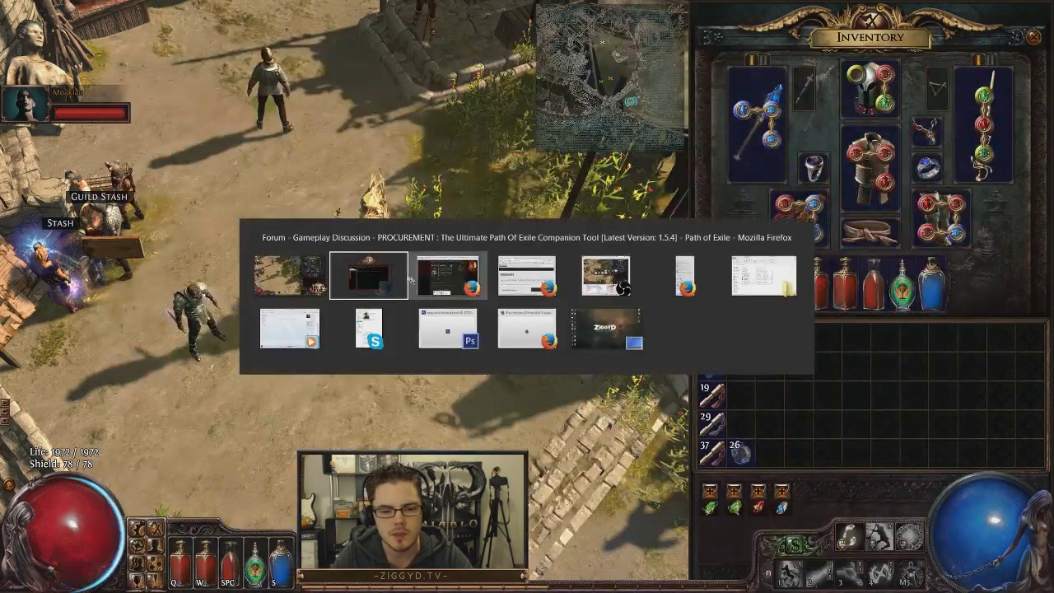
pyautogui.click(382, 278)
pyautogui.click(921, 323)
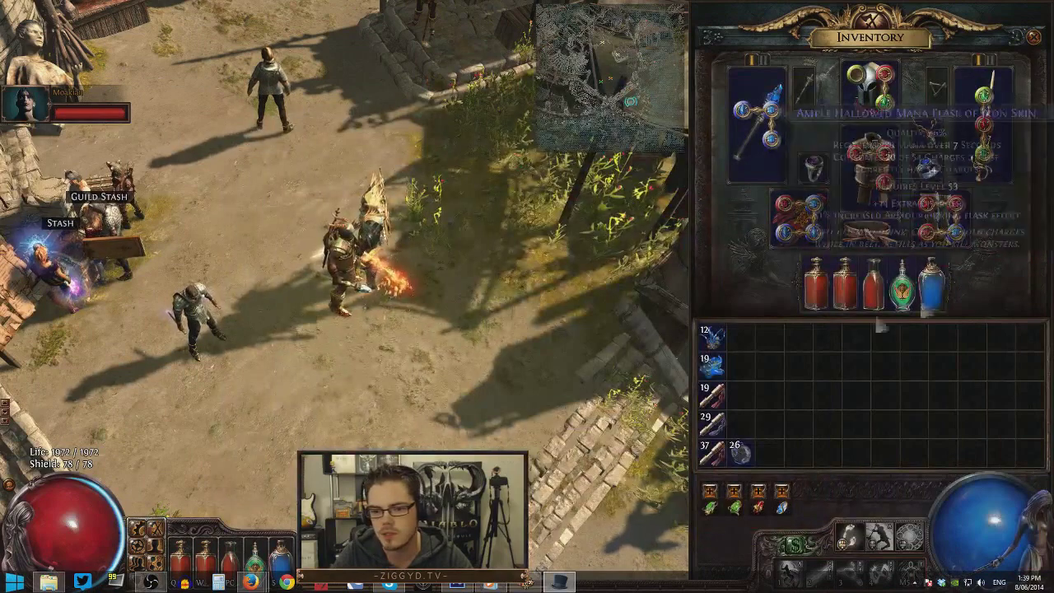
# Switch to Firefox and open the account's own Ambush shop thread through the recent forum posts of its profile.
pyautogui.hotkey('alt', 'Tab')
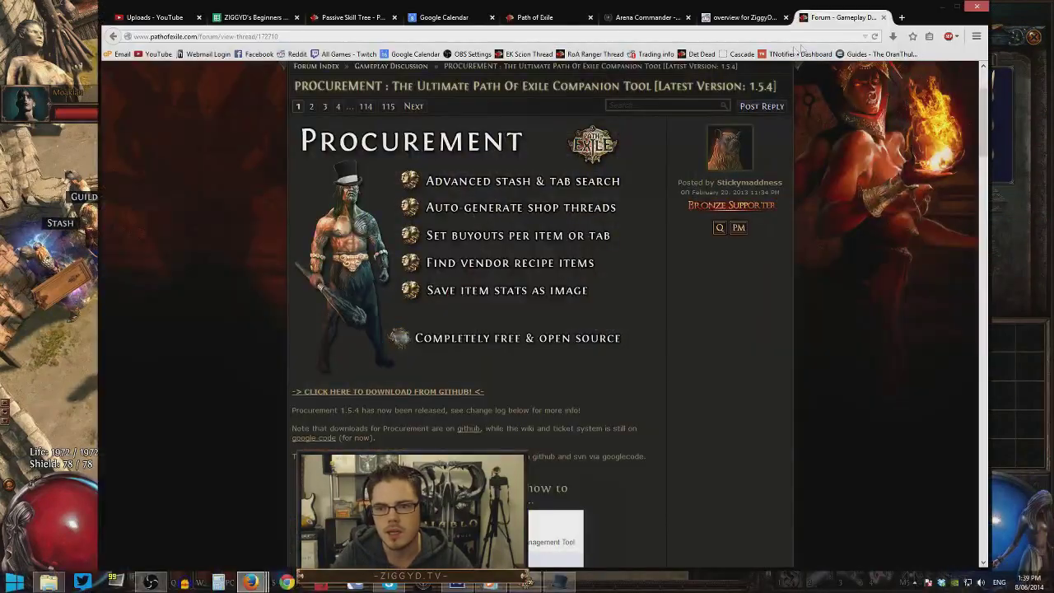
pyautogui.scroll(3, 699, 223)
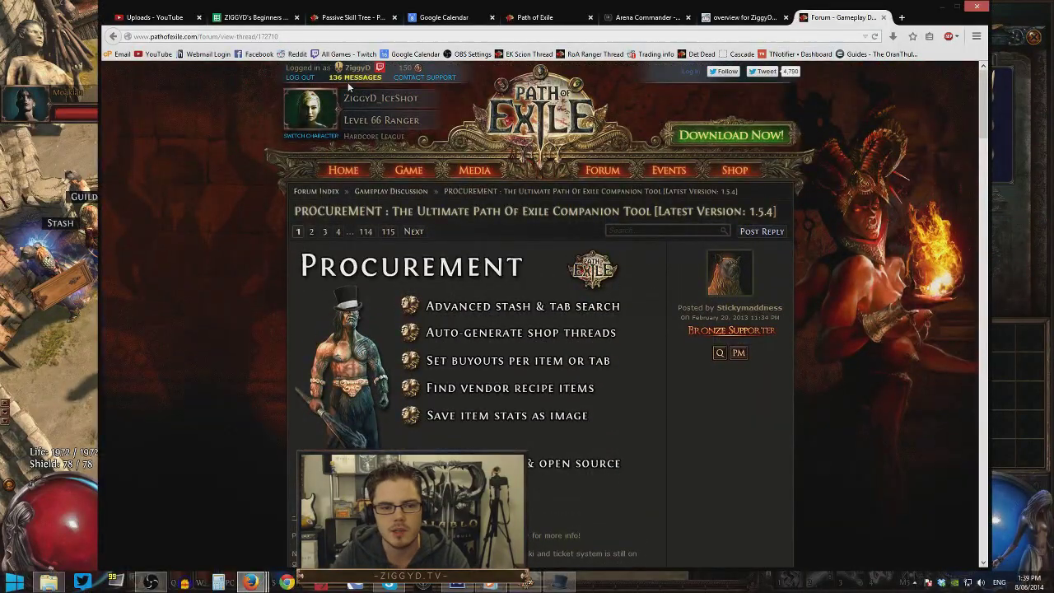
pyautogui.click(357, 68)
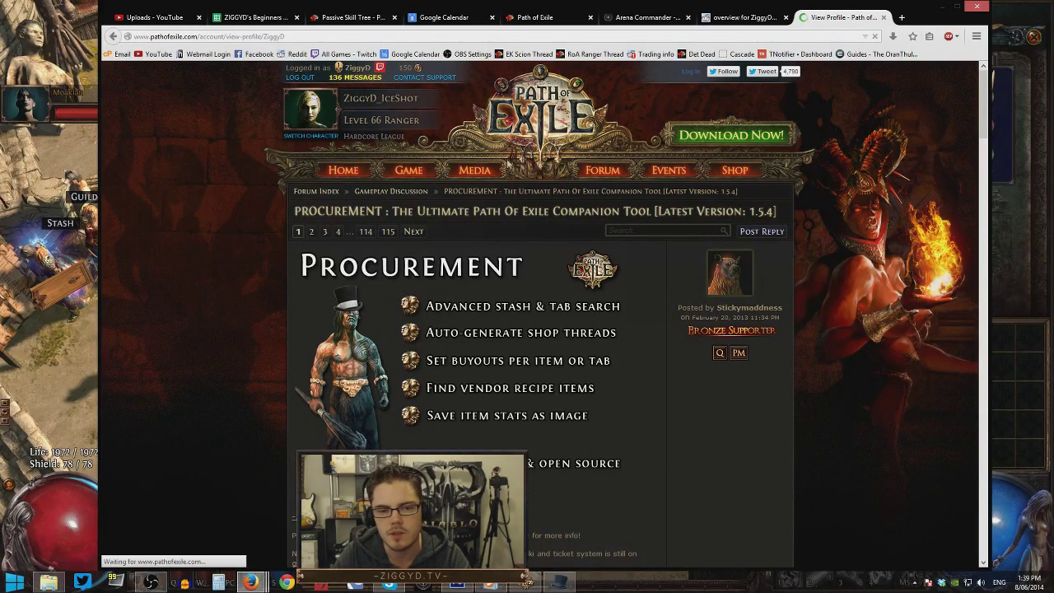
pyautogui.scroll(-3, 712, 398)
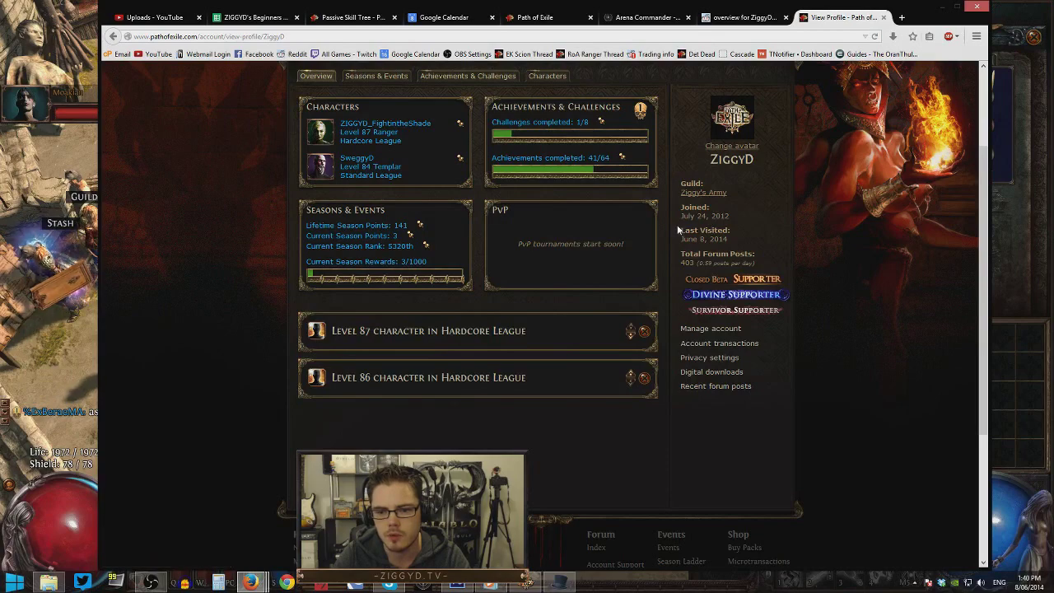
pyautogui.click(715, 385)
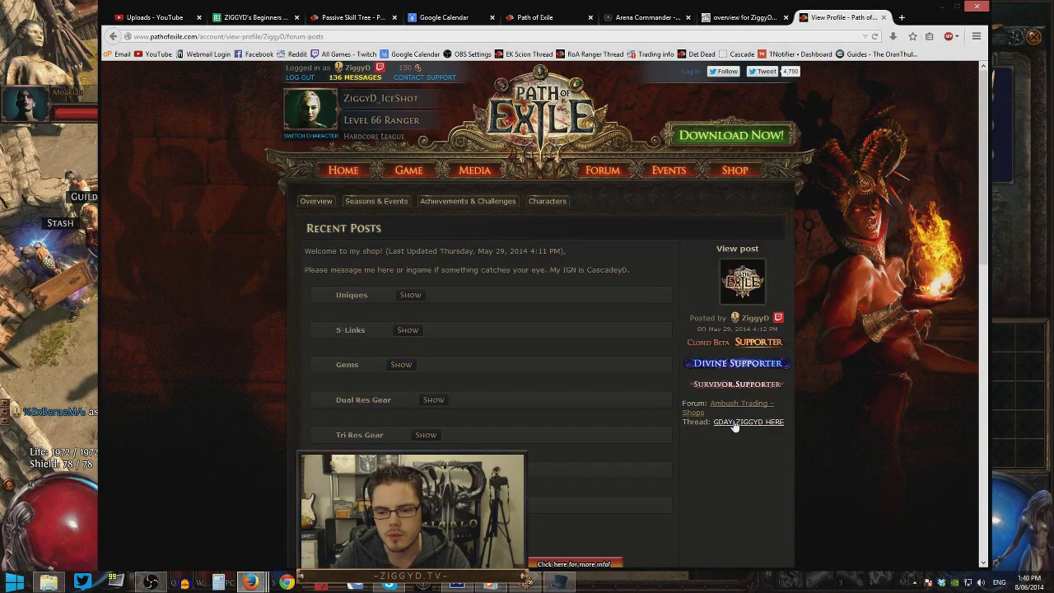
pyautogui.click(735, 422)
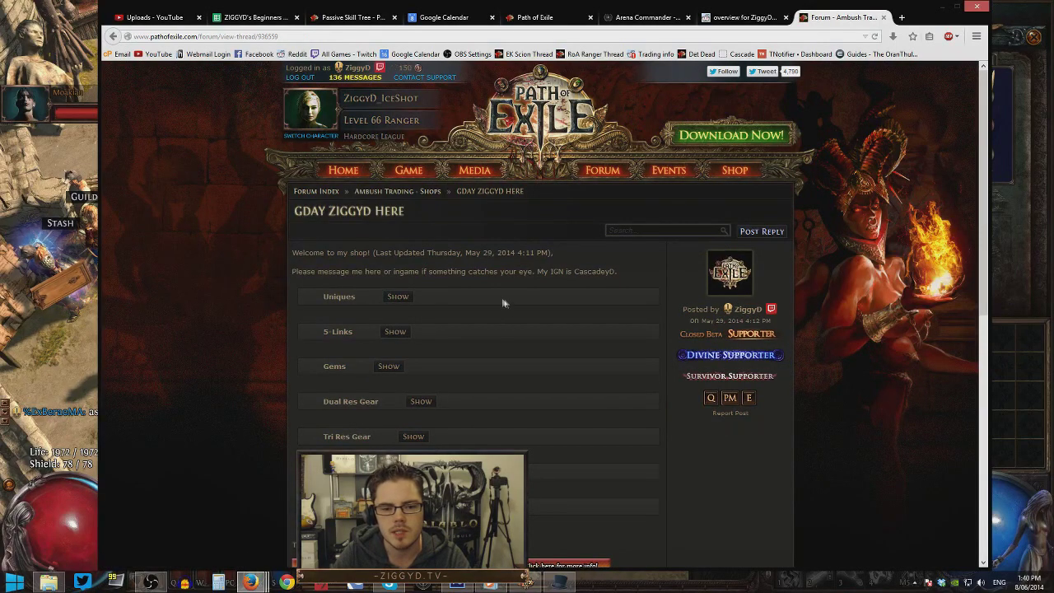
# Open the forum index in a new tab and find where to start a thread in Ambush Trading - Shops.
pyautogui.middleClick(354, 191)
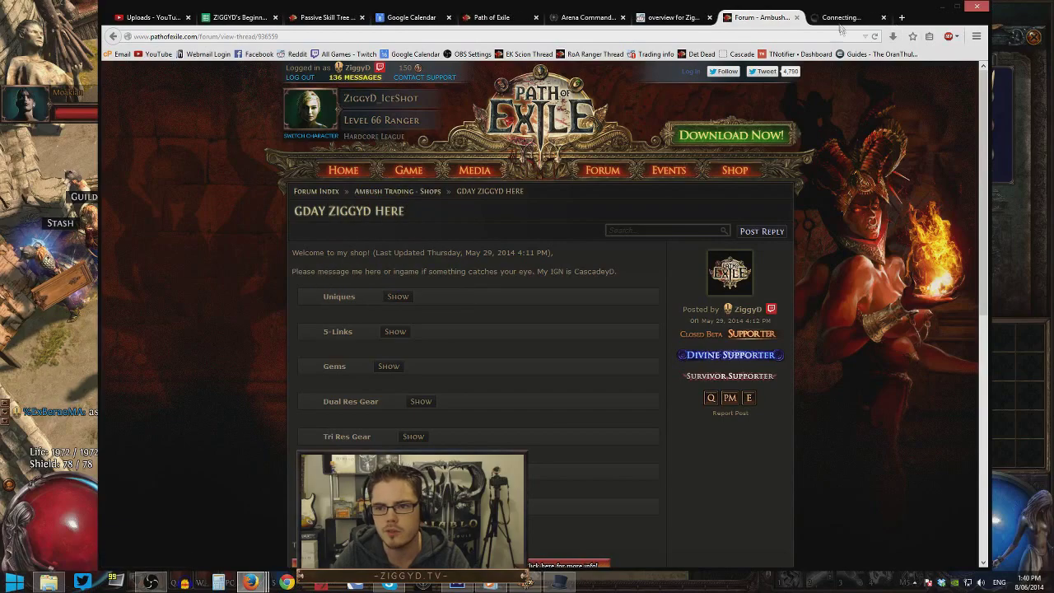
pyautogui.click(840, 22)
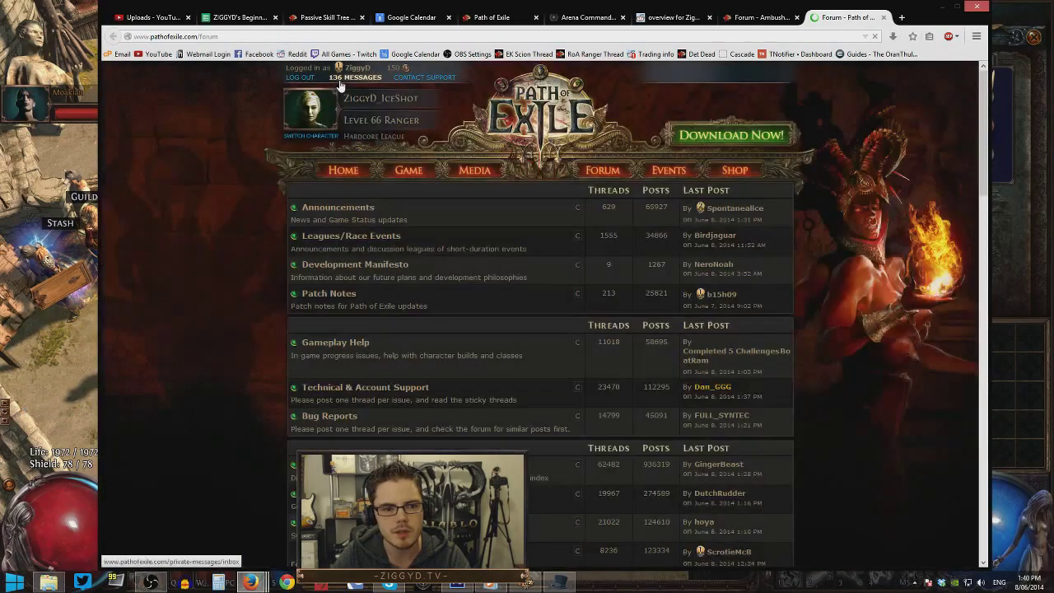
pyautogui.scroll(-10, 230, 272)
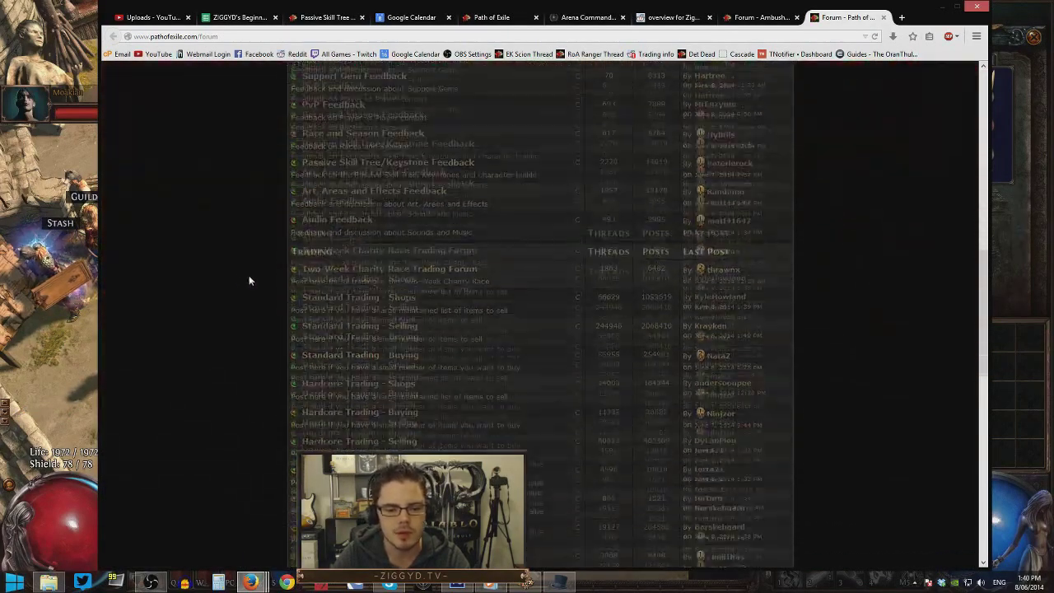
pyautogui.scroll(-3, 339, 328)
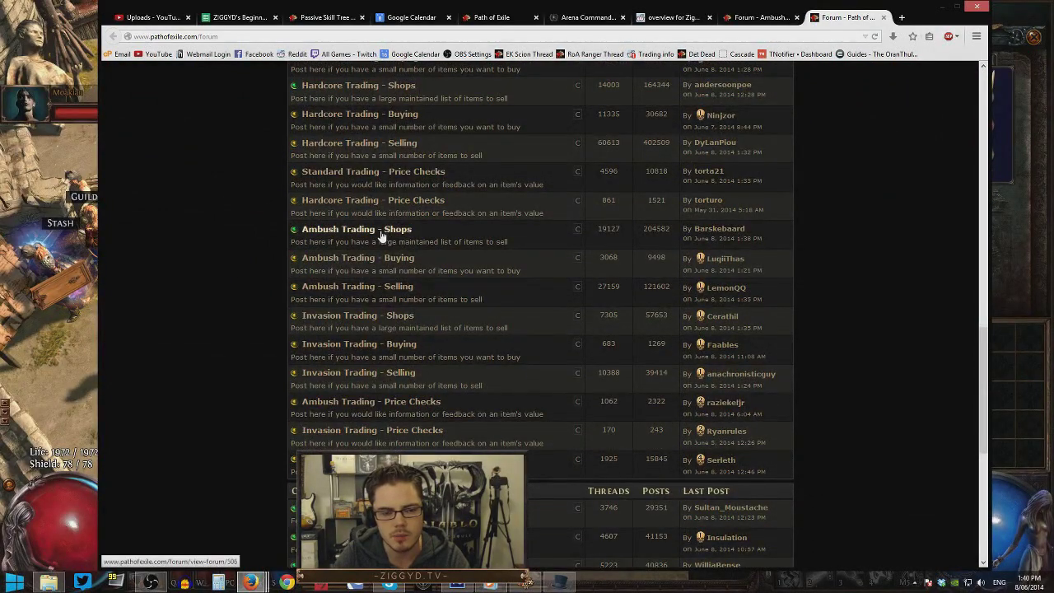
pyautogui.click(382, 232)
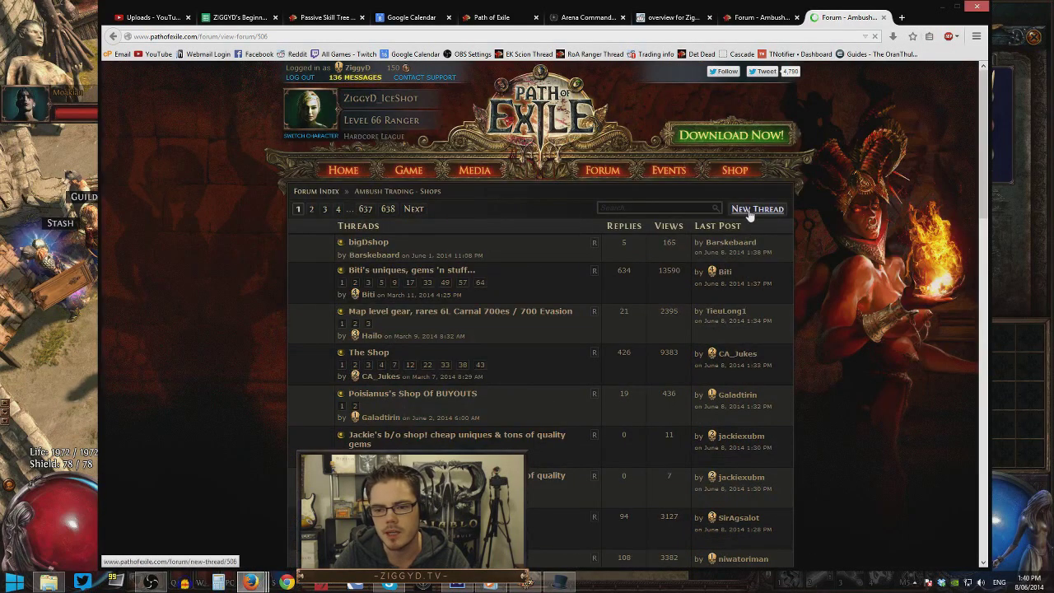
pyautogui.click(750, 211)
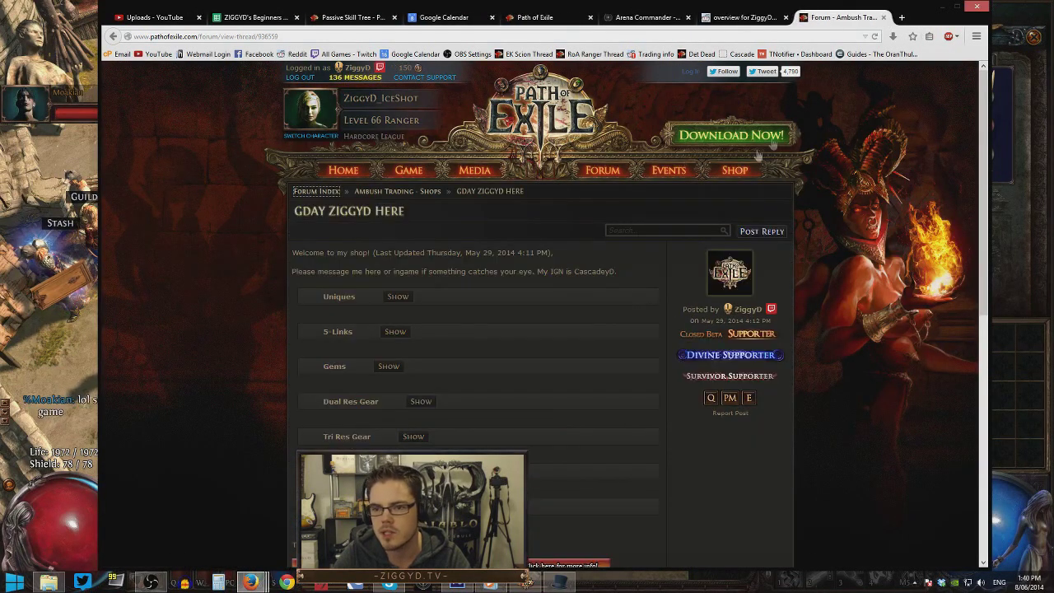
# Open the first post of the Ambush shop thread for editing and delete its entire content.
pyautogui.scroll(-1, 517, 241)
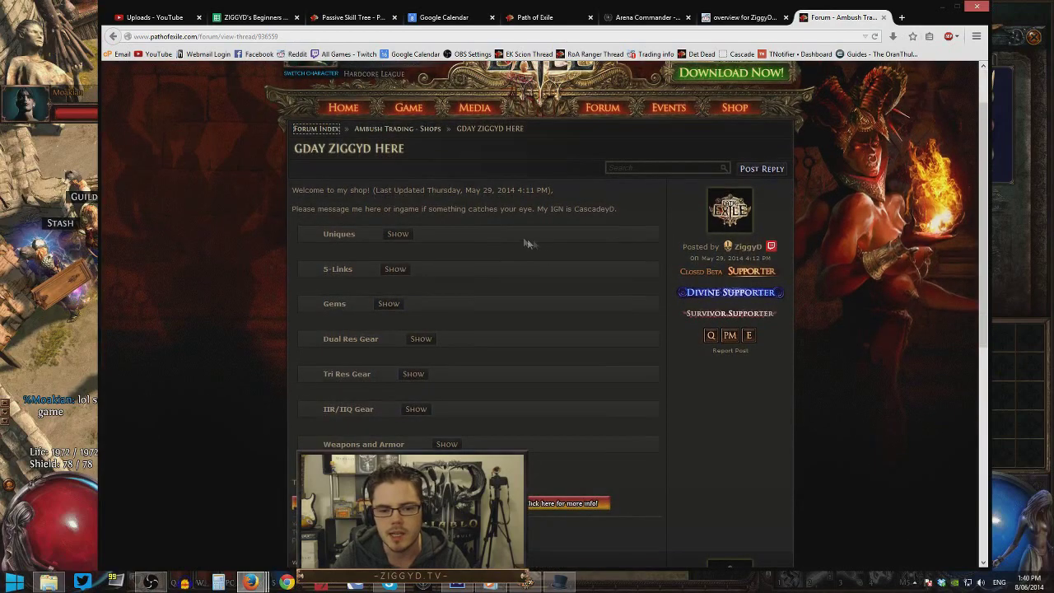
pyautogui.click(751, 335)
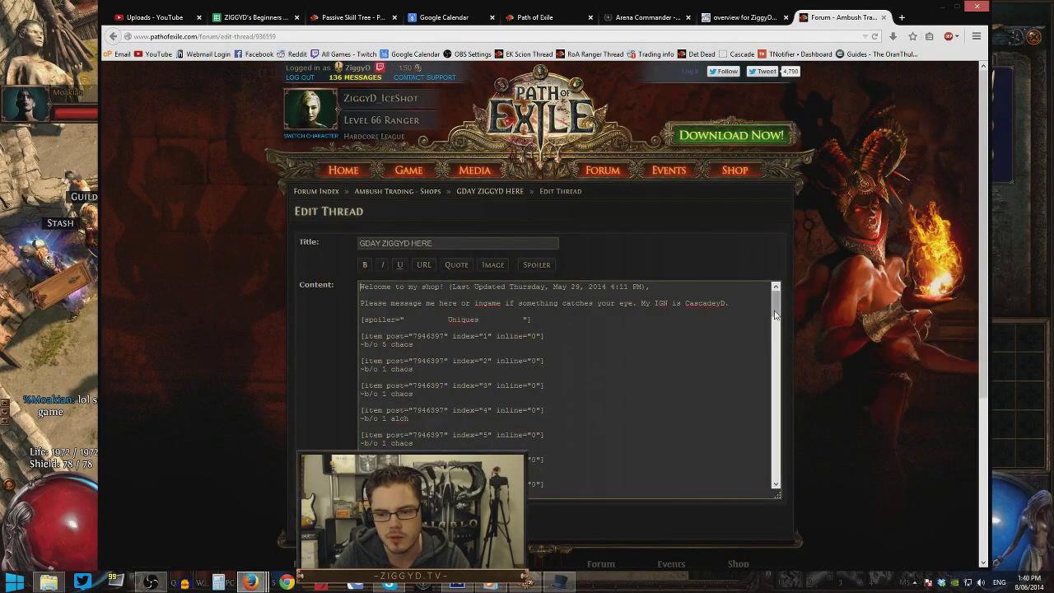
pyautogui.moveTo(775, 303); pyautogui.dragTo(774, 495)
pyautogui.hotkey('ctrl', 'a')
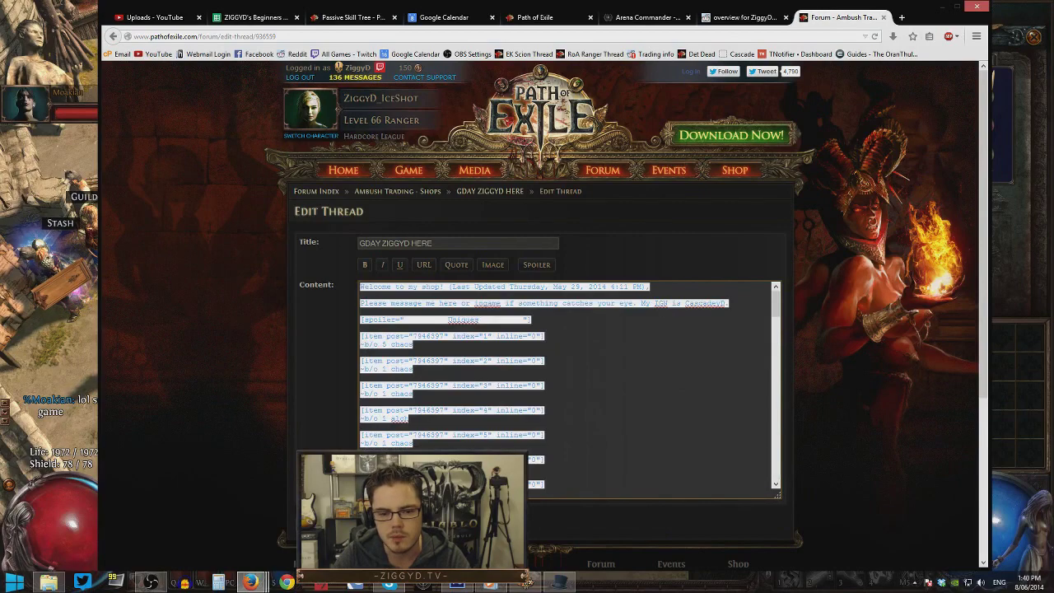
pyautogui.press('BackSpace')
# Switch to Path of Exile, open the stash and move the SELL tab directly after the UNQ tab.
pyautogui.moveTo(1053, 177); pyautogui.dragTo(566, 159)
pyautogui.click(79, 339)
pyautogui.click(239, 214)
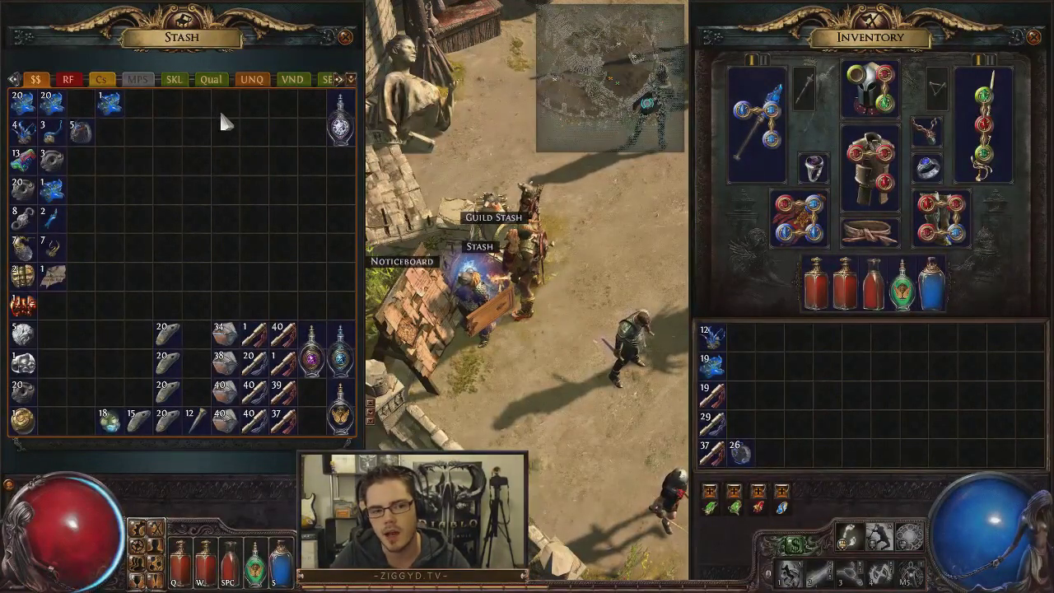
pyautogui.moveTo(326, 79); pyautogui.dragTo(265, 81)
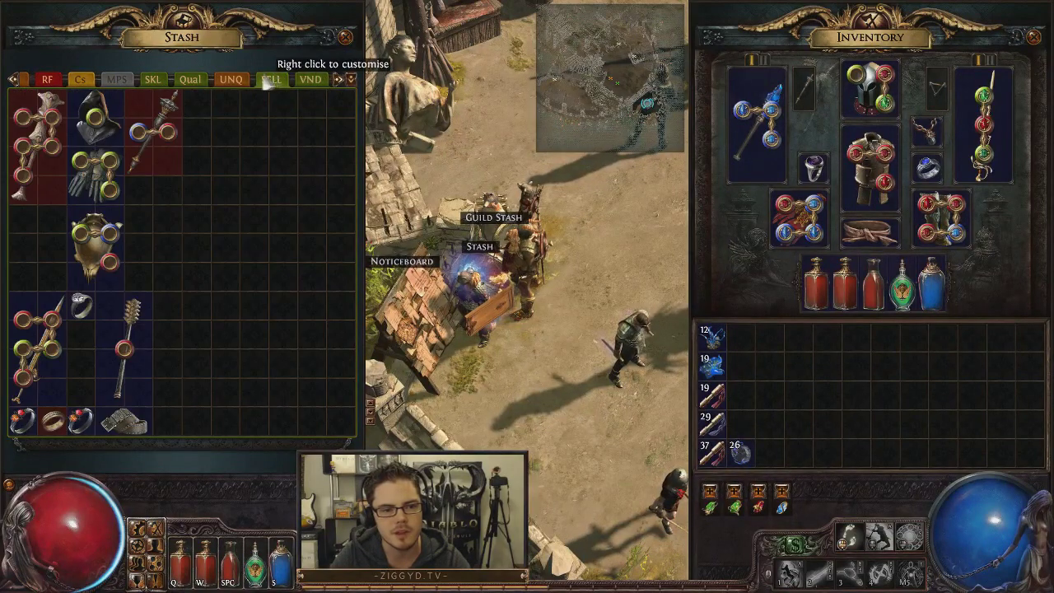
# Look through the Qual, UNQ and SELL stash tabs to see which items are kept in each.
pyautogui.click(206, 83)
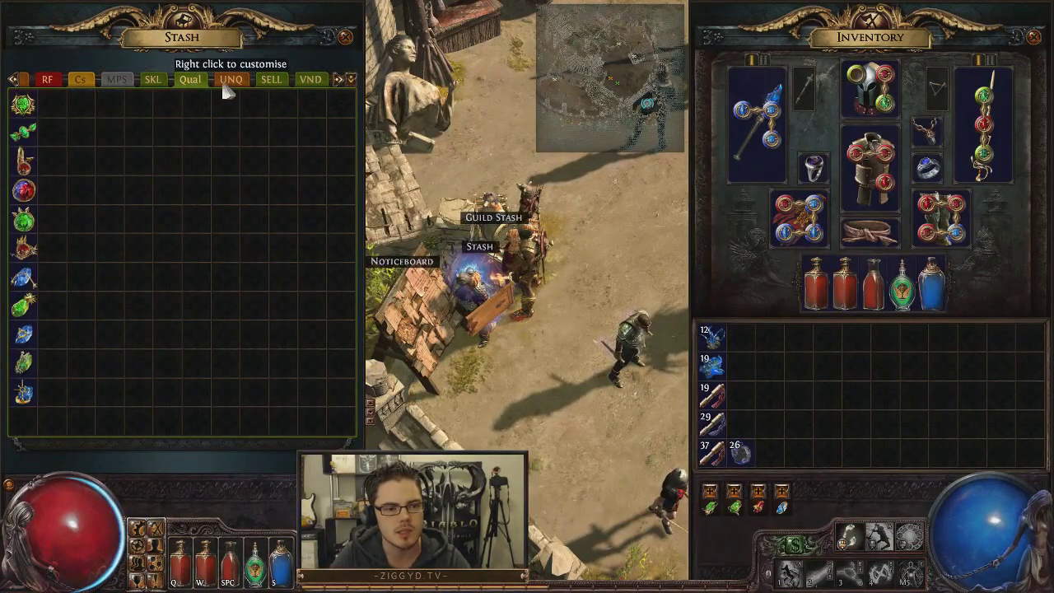
pyautogui.click(223, 90)
pyautogui.click(265, 94)
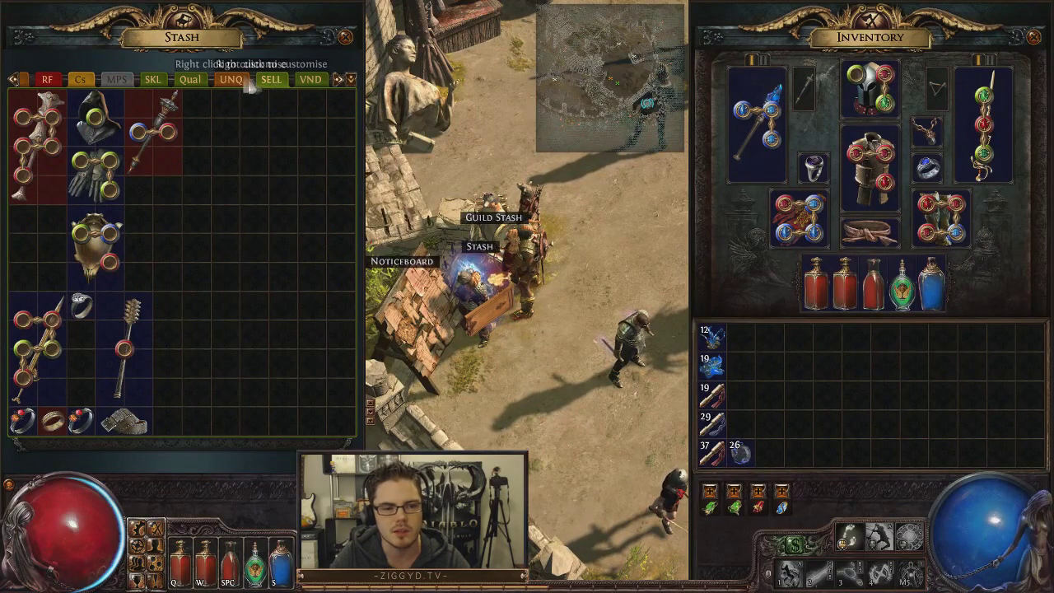
pyautogui.click(207, 82)
pyautogui.click(229, 92)
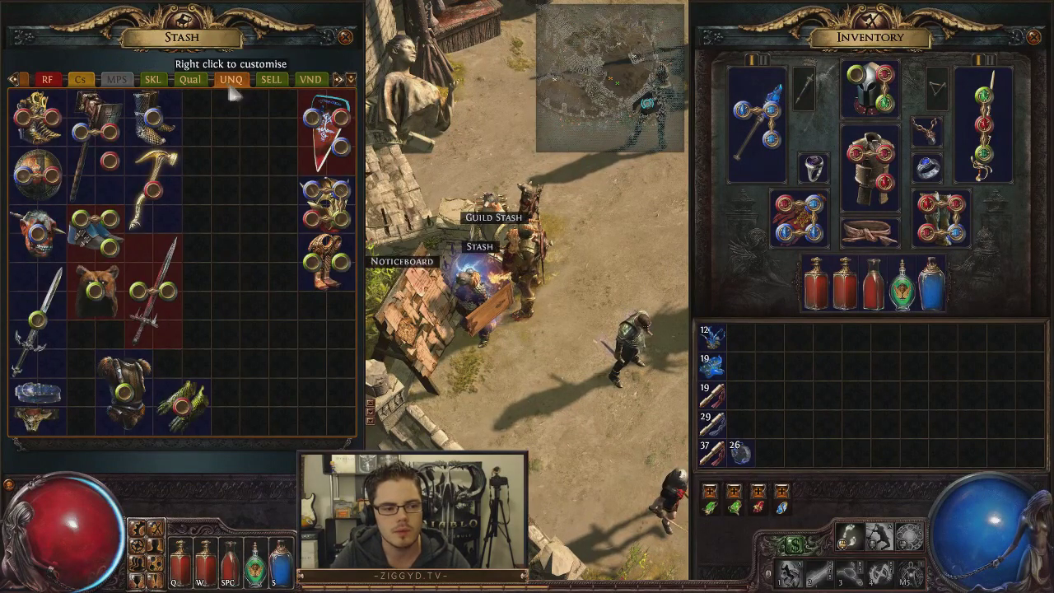
pyautogui.click(260, 91)
pyautogui.click(200, 87)
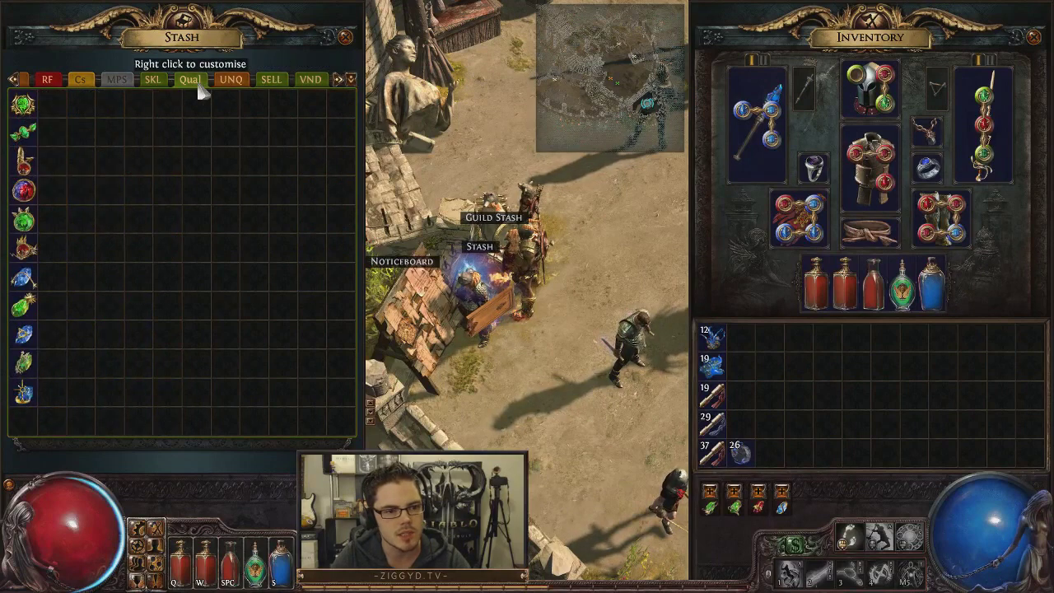
pyautogui.click(247, 89)
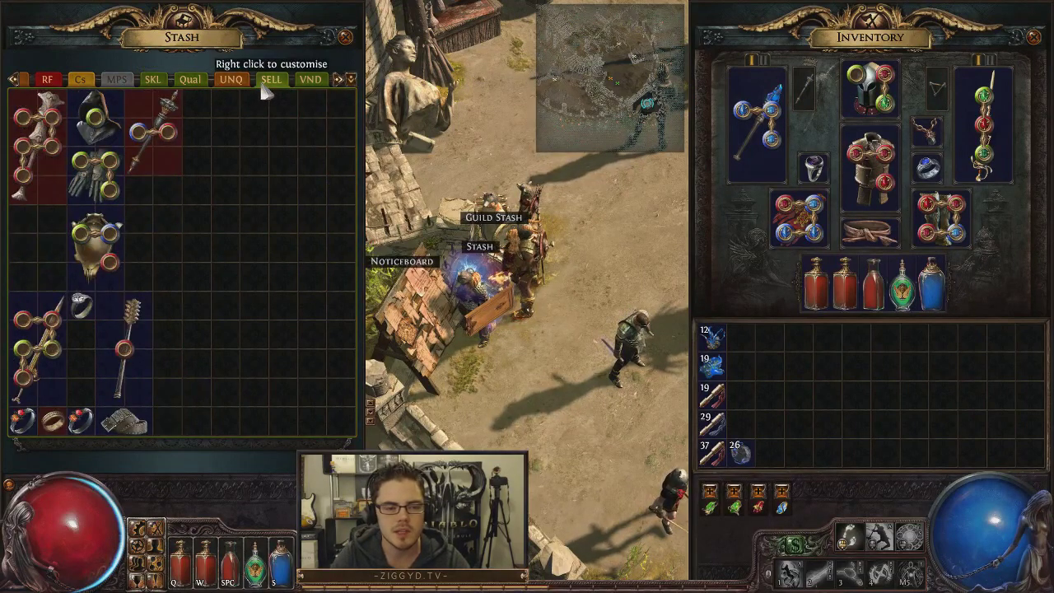
pyautogui.click(196, 83)
pyautogui.click(228, 84)
pyautogui.click(261, 85)
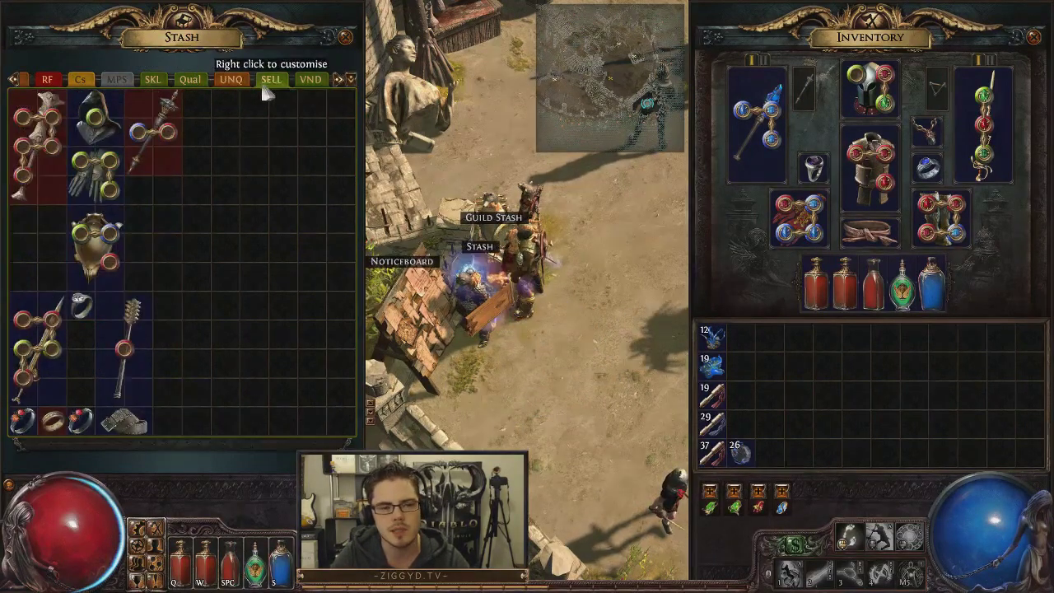
pyautogui.click(191, 81)
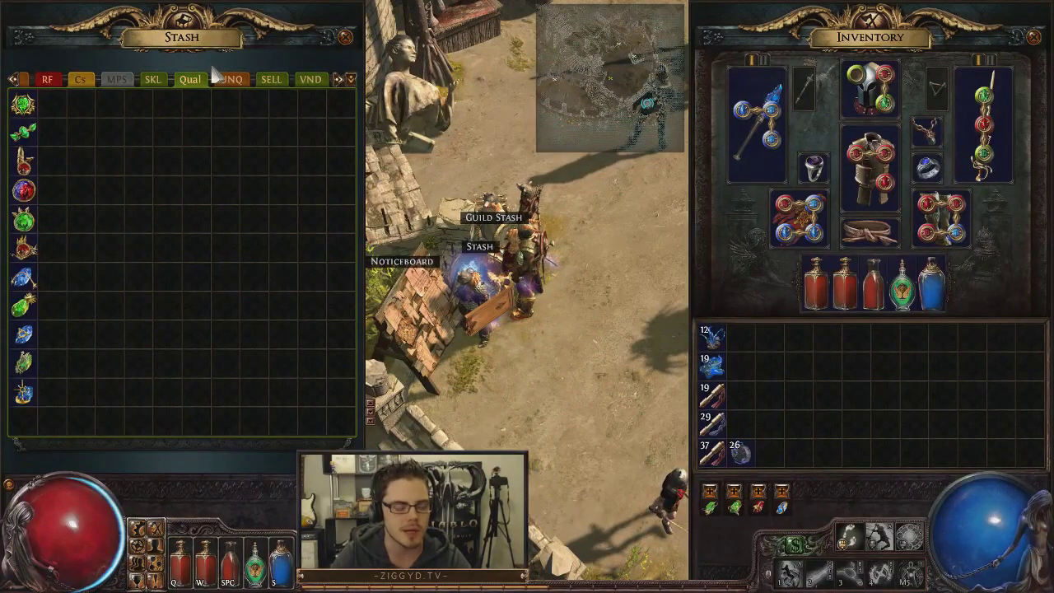
pyautogui.click(241, 87)
pyautogui.click(262, 85)
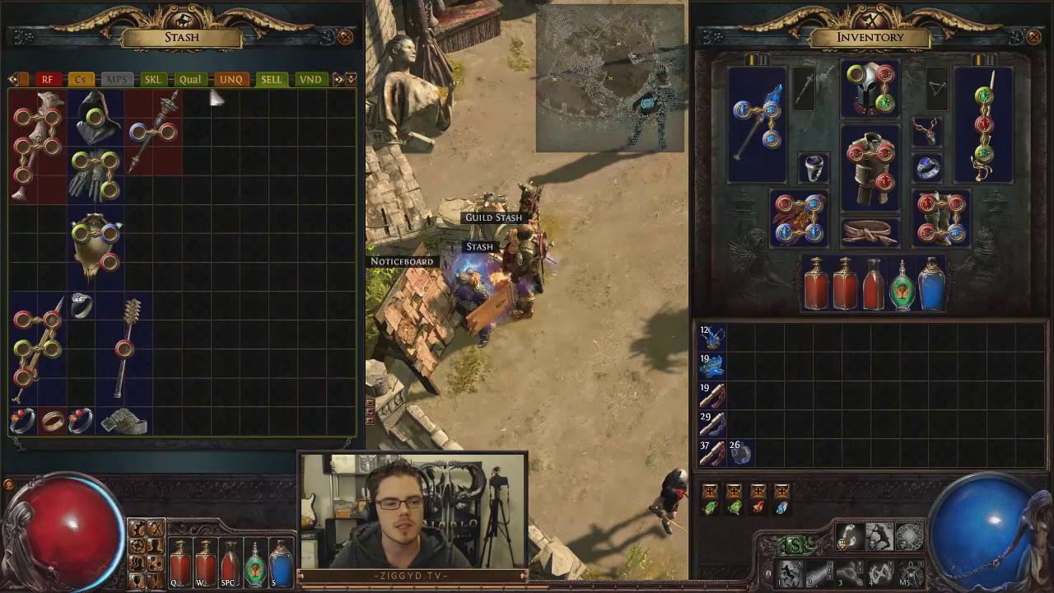
pyautogui.click(198, 83)
pyautogui.click(221, 84)
# Move two red gems, the Greater Multiple Projectiles gem and one ring-shaped gem from the SKL stash tab into the inventory.
pyautogui.click(165, 83)
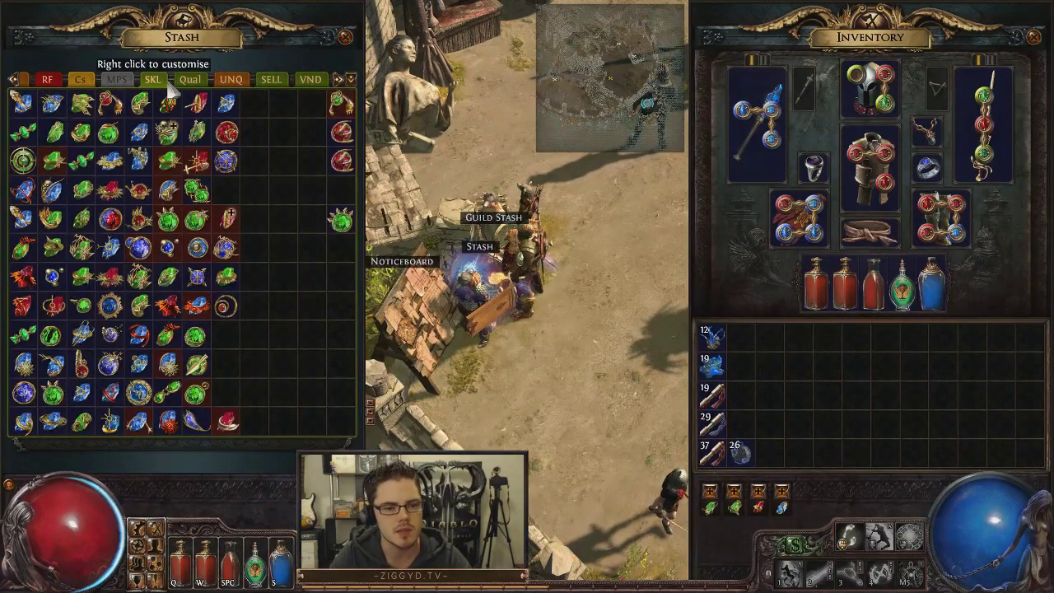
pyautogui.keyDown('ctrl'); pyautogui.click(341, 162); pyautogui.keyUp('ctrl')
pyautogui.keyDown('ctrl'); pyautogui.click(341, 134); pyautogui.keyUp('ctrl')
pyautogui.keyDown('ctrl'); pyautogui.click(340, 220); pyautogui.keyUp('ctrl')
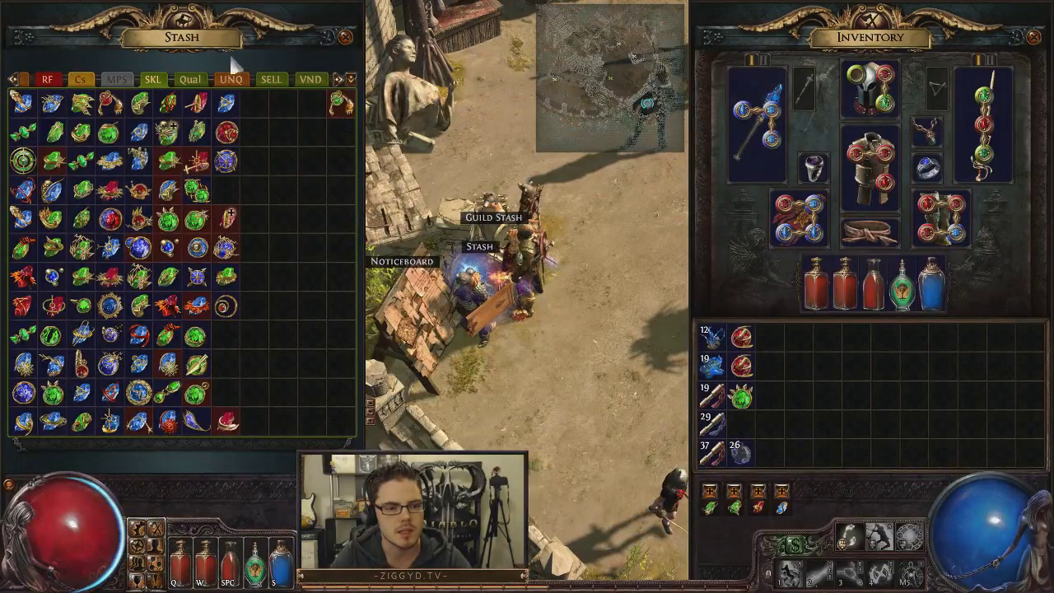
pyautogui.keyDown('ctrl'); pyautogui.click(226, 307); pyautogui.keyUp('ctrl')
# Transfer the four gems from the inventory into the SELL stash tab.
pyautogui.click(271, 79)
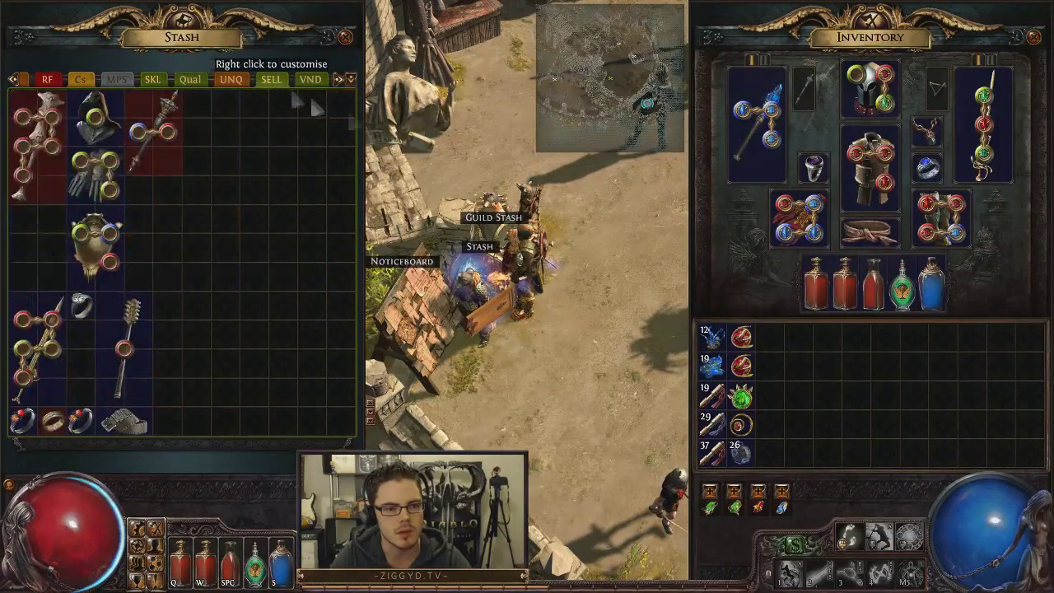
pyautogui.keyDown('ctrl'); pyautogui.click(743, 336); pyautogui.keyUp('ctrl')
pyautogui.keyDown('ctrl'); pyautogui.click(743, 365); pyautogui.keyUp('ctrl')
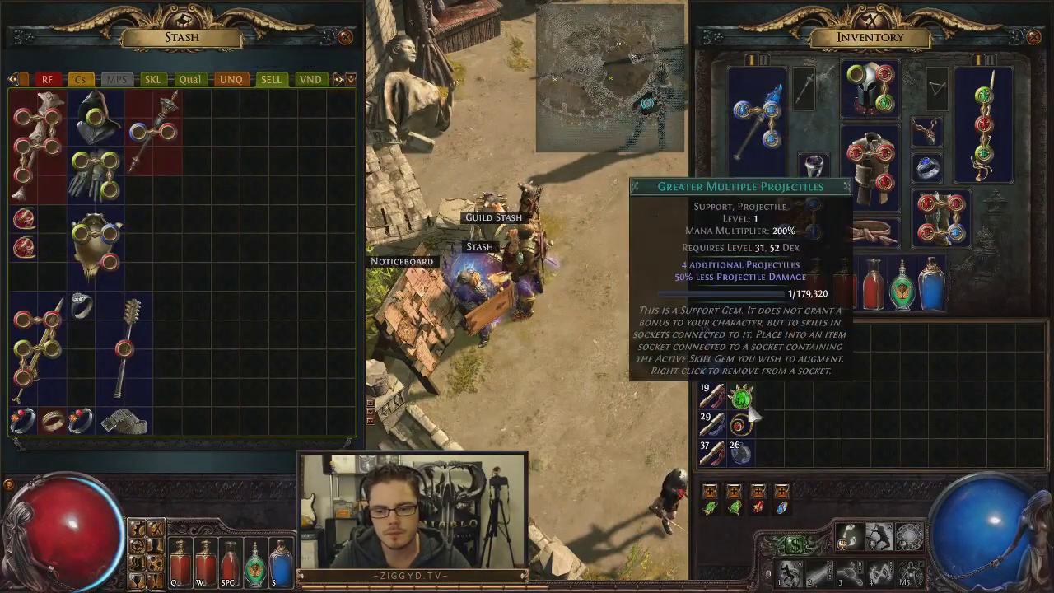
pyautogui.keyDown('ctrl'); pyautogui.click(741, 398); pyautogui.keyUp('ctrl')
pyautogui.keyDown('ctrl'); pyautogui.click(739, 424); pyautogui.keyUp('ctrl')
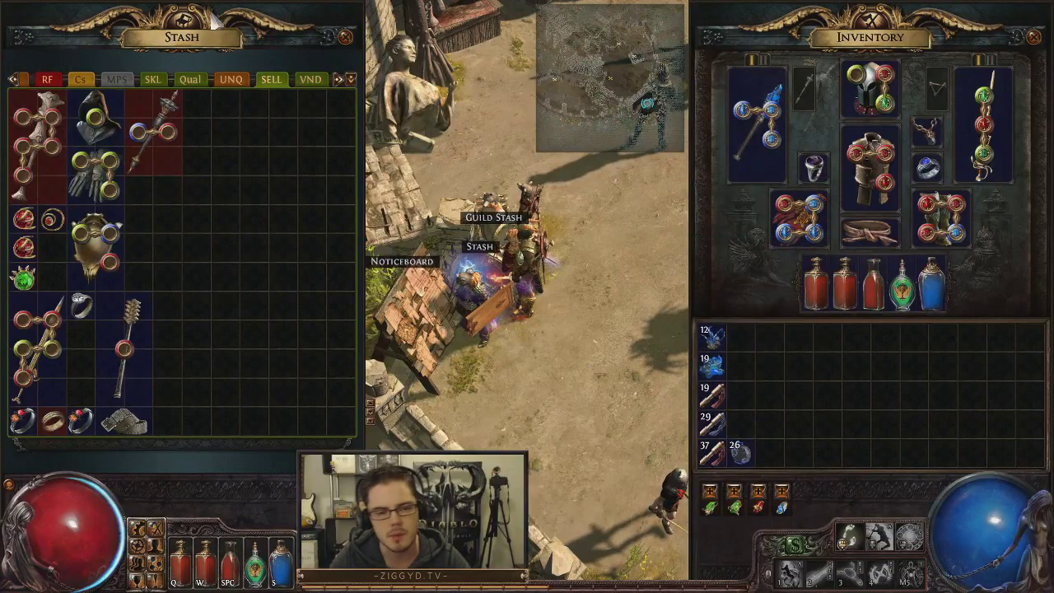
# Switch to Procurement, reposition its window and open the Stash view for the Ambush league.
pyautogui.hotkey('alt', 'Tab')
pyautogui.hotkey('alt', 'Tab')
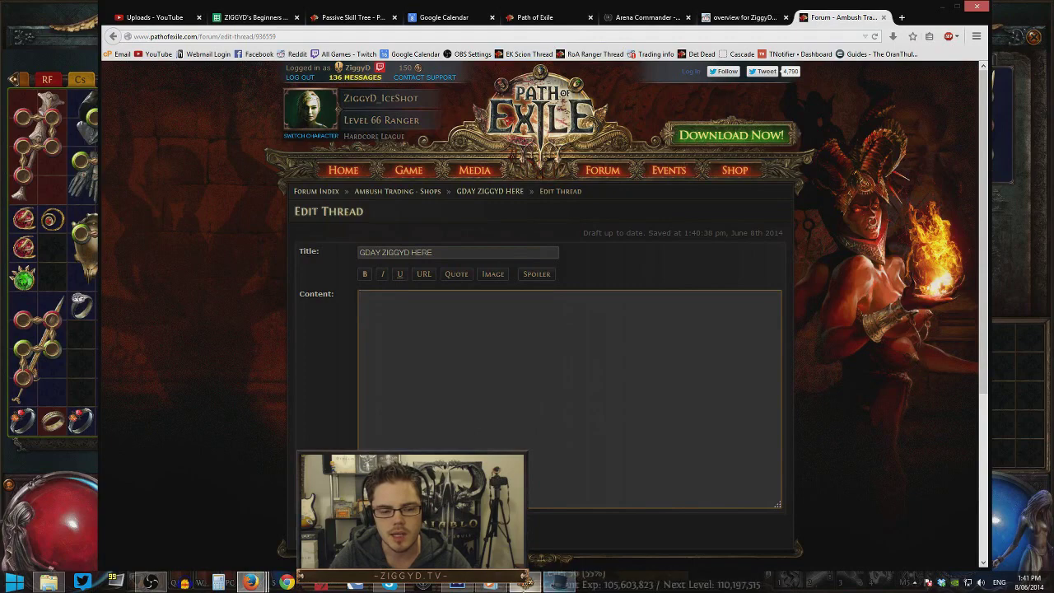
pyautogui.hotkey('alt', 'Tab')
pyautogui.hotkey('alt', 'Tab')
pyautogui.click(448, 277)
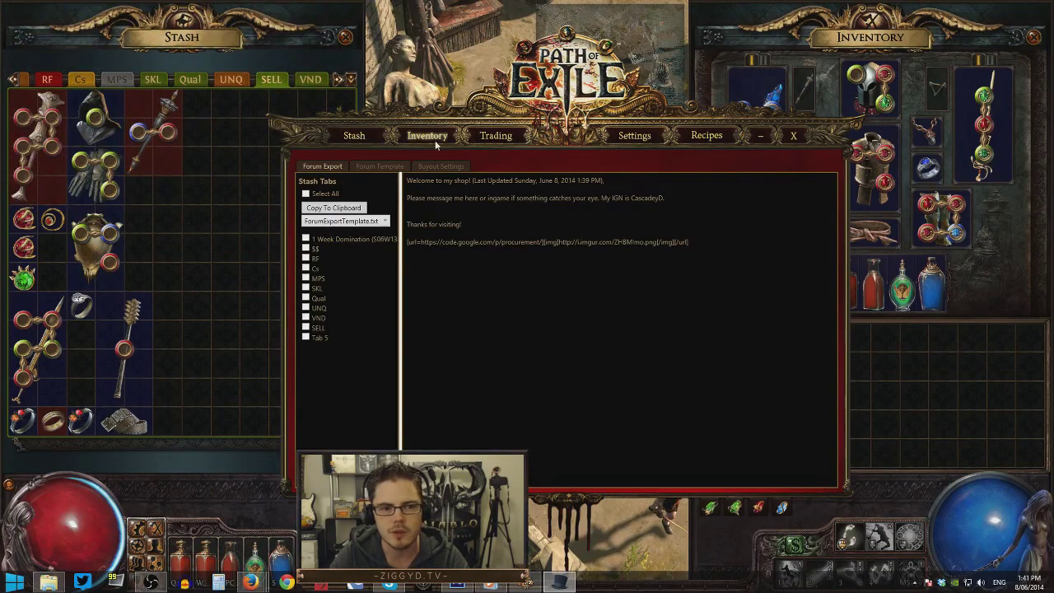
pyautogui.moveTo(388, 185); pyautogui.dragTo(359, 189)
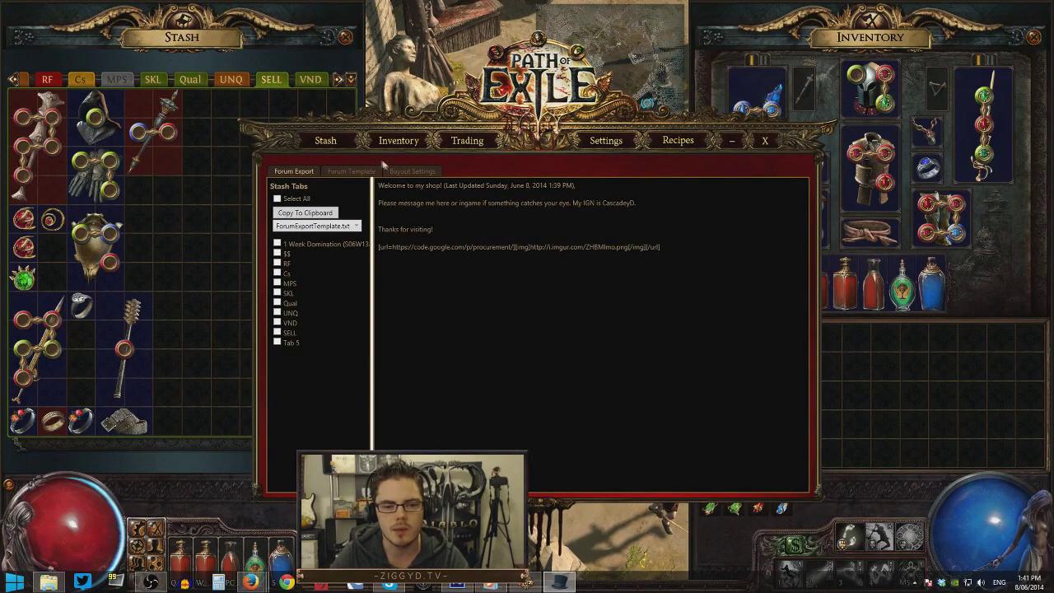
pyautogui.click(326, 141)
pyautogui.click(628, 194)
pyautogui.click(629, 194)
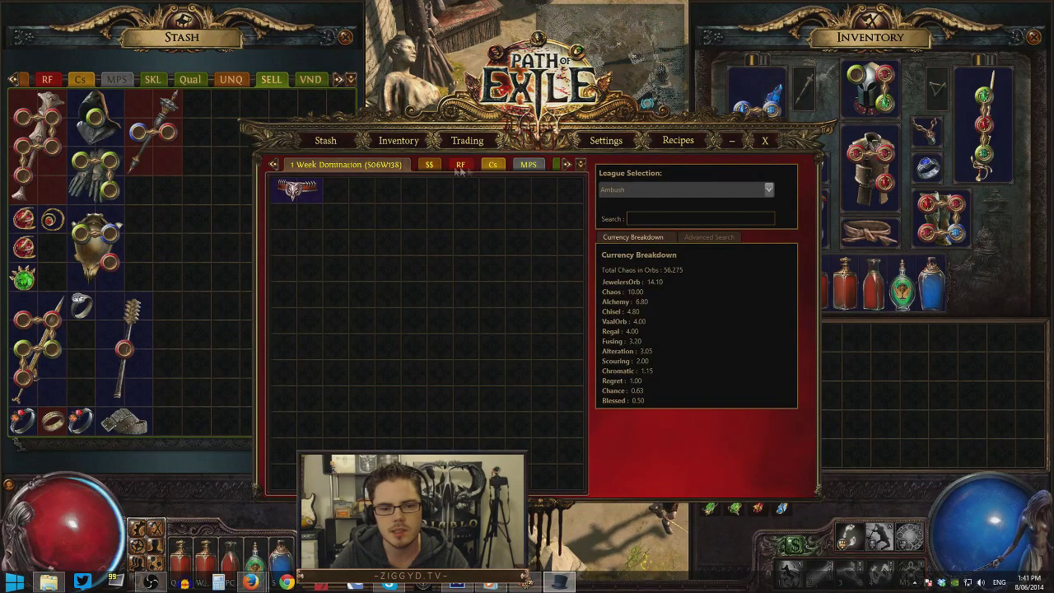
# Refresh the VND stash tab in Procurement and display its items.
pyautogui.click(566, 165)
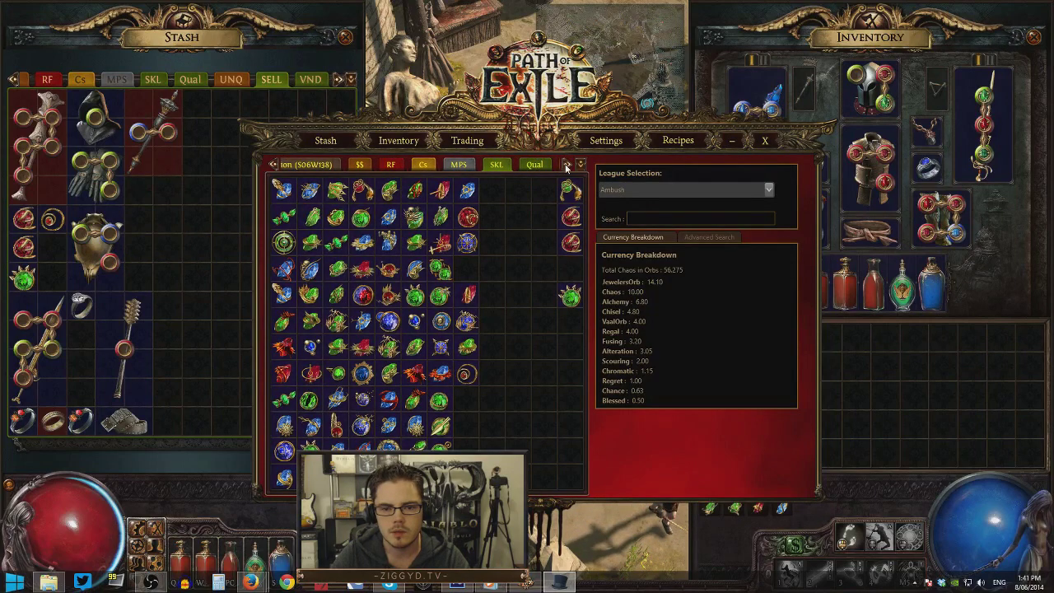
pyautogui.click(568, 165)
pyautogui.click(568, 164)
pyautogui.click(568, 165)
pyautogui.click(568, 165)
pyautogui.click(568, 165)
pyautogui.click(568, 161)
pyautogui.click(567, 164)
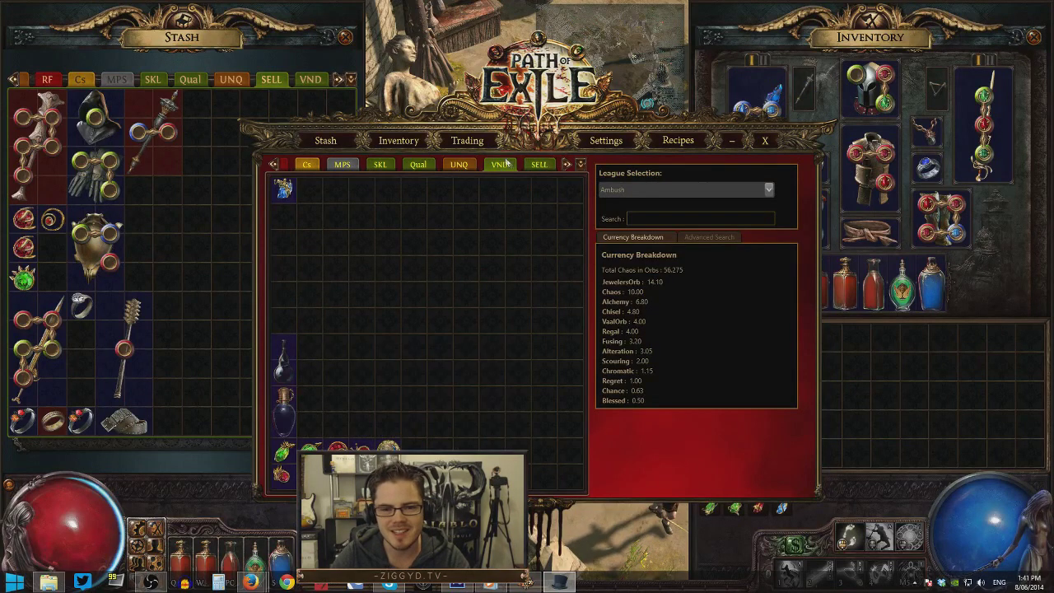
pyautogui.rightClick(536, 165)
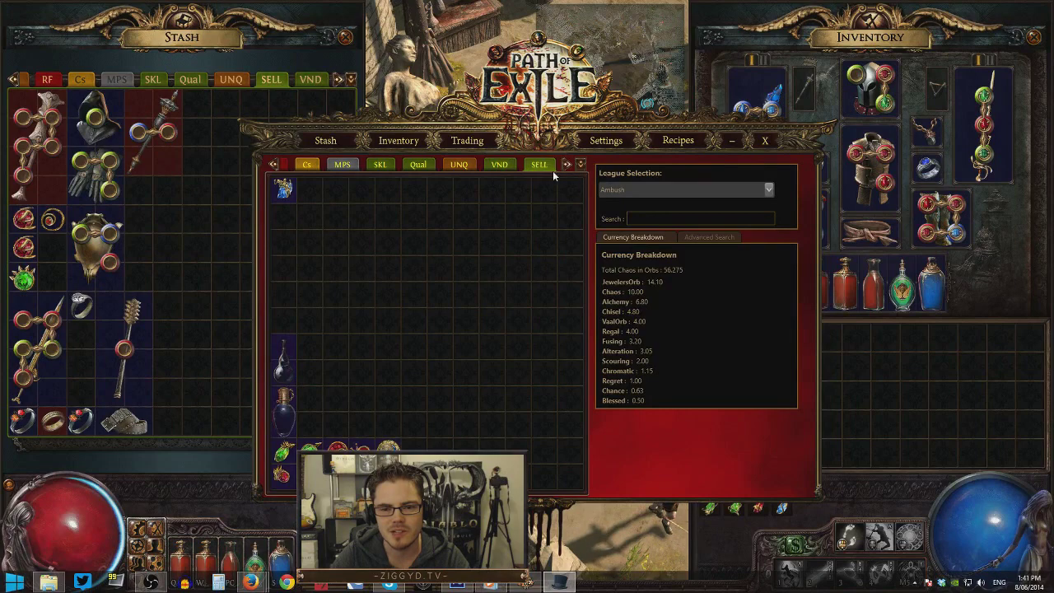
pyautogui.rightClick(509, 167)
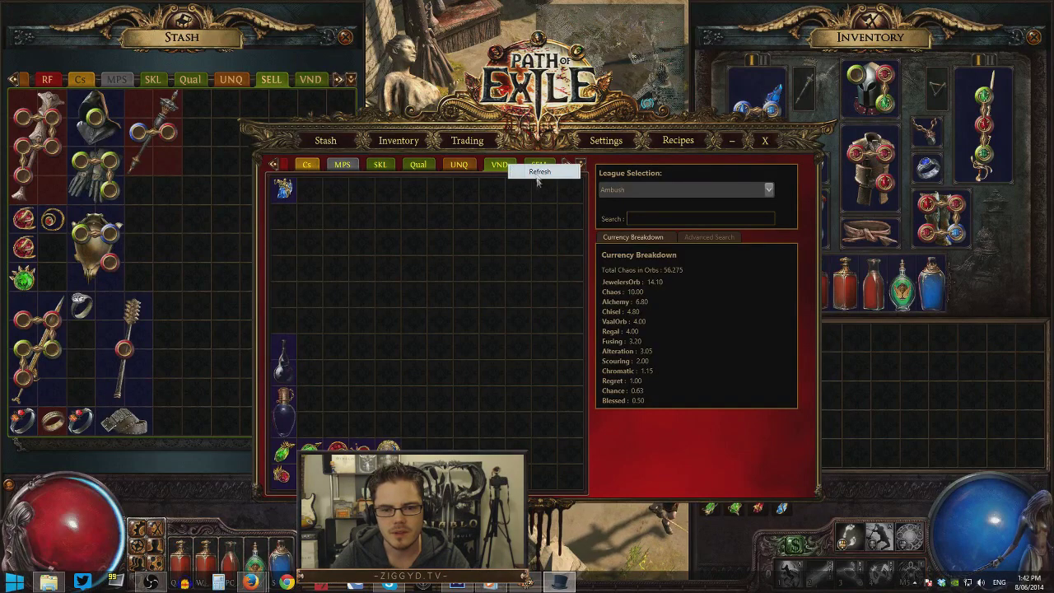
pyautogui.click(491, 167)
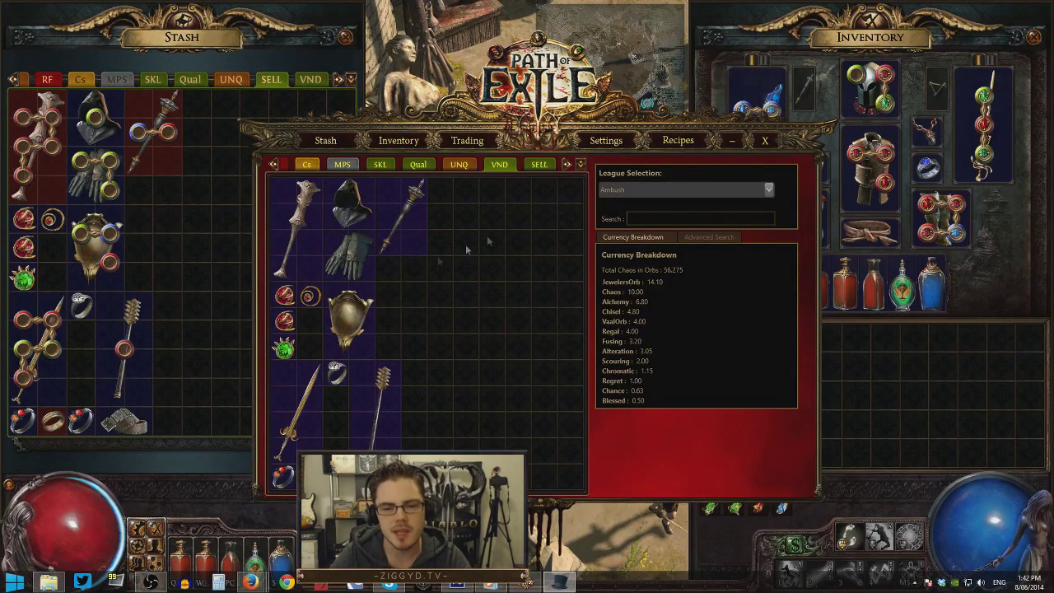
# Set and save a buyout of 1 Orb of Alchemy for the mace in the VND tab's upper-left slot.
pyautogui.moveTo(302, 273)
pyautogui.rightClick(301, 269)
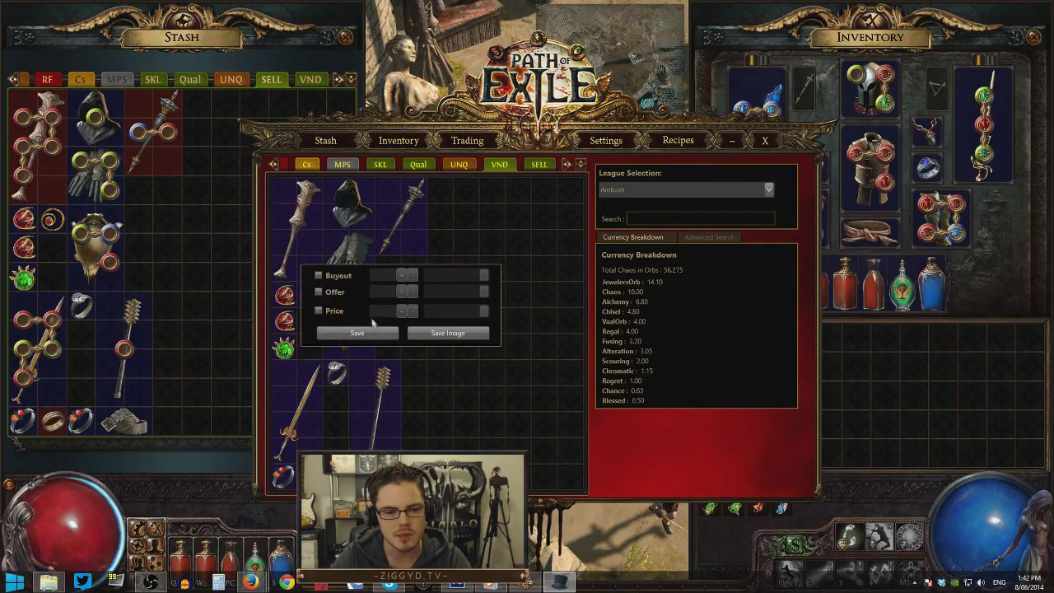
pyautogui.click(319, 275)
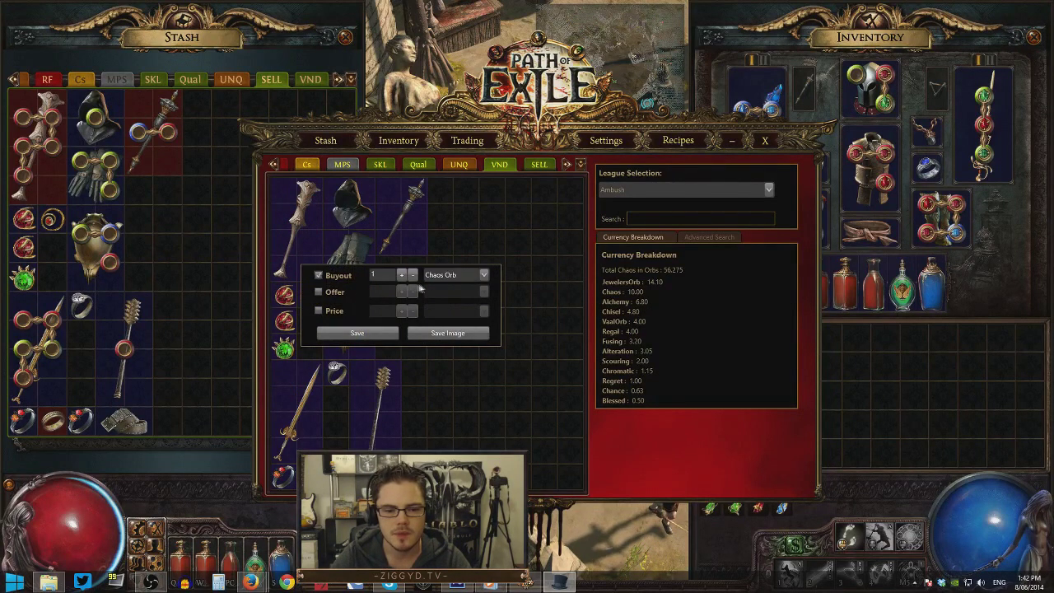
pyautogui.click(483, 275)
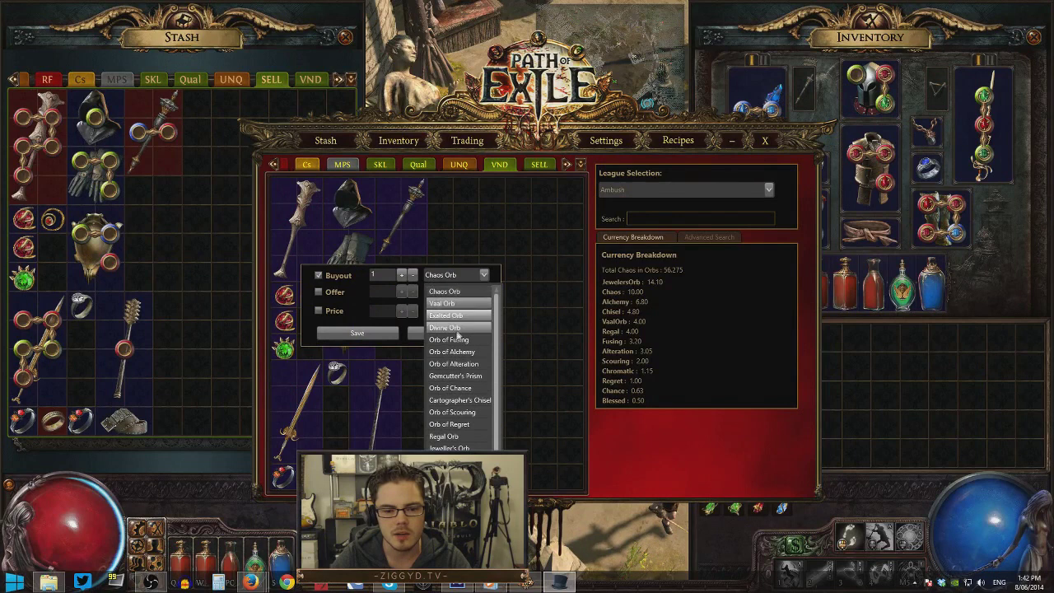
pyautogui.scroll(1, 466, 428)
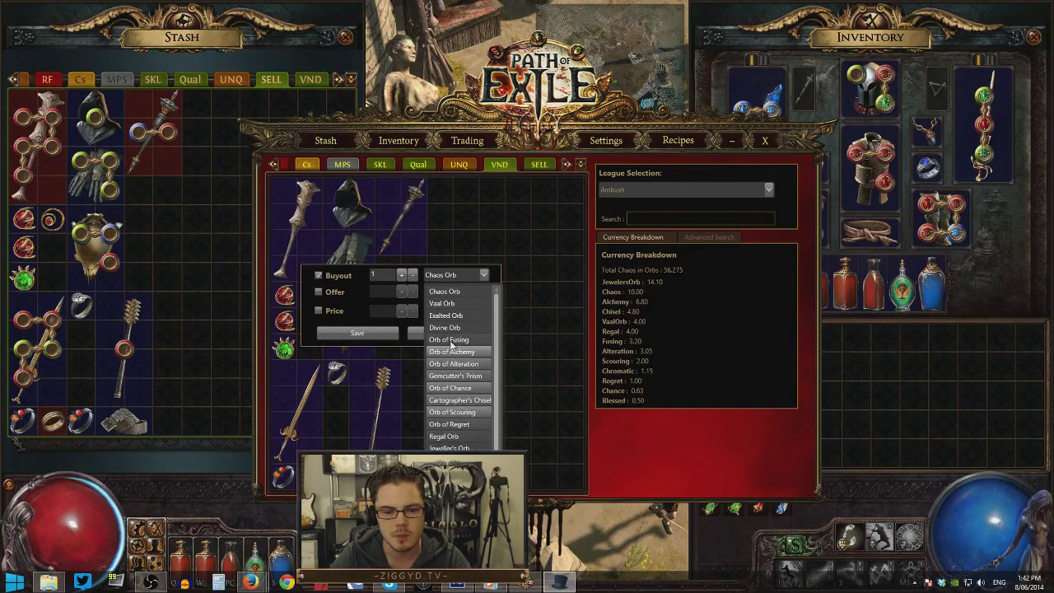
pyautogui.click(453, 351)
pyautogui.click(356, 333)
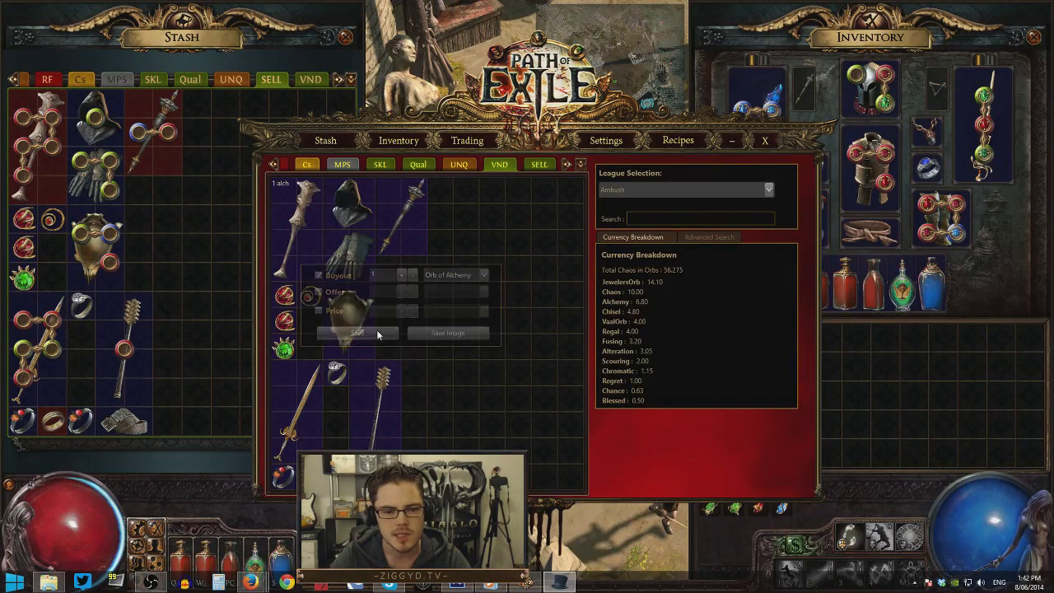
# Set and save a buyout of 1 Orb of Alchemy for the Morbid Crown Hunter Hood.
pyautogui.click(333, 224)
pyautogui.click(349, 231)
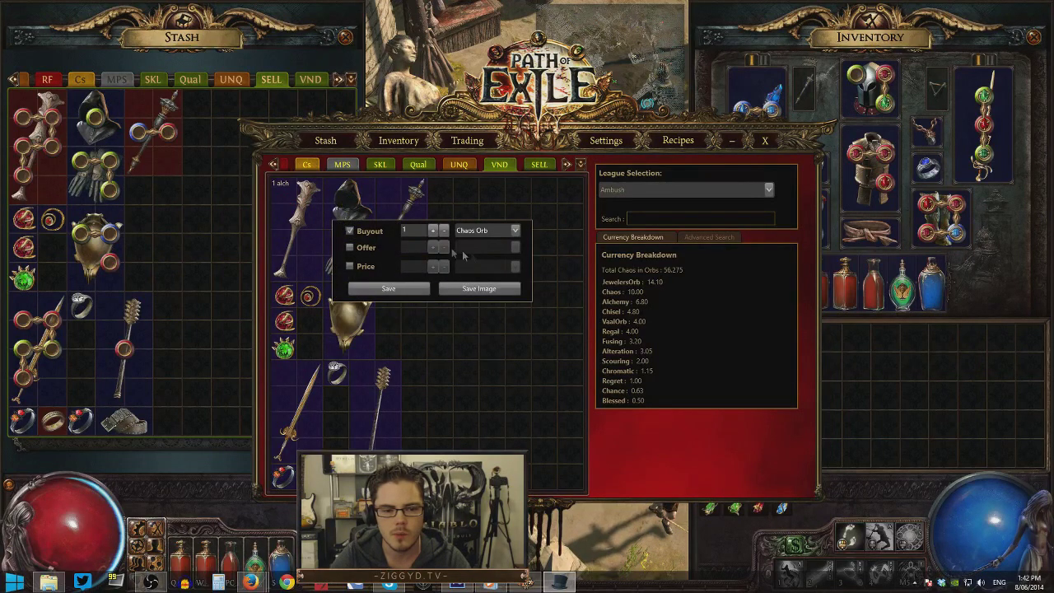
pyautogui.click(514, 231)
pyautogui.click(491, 307)
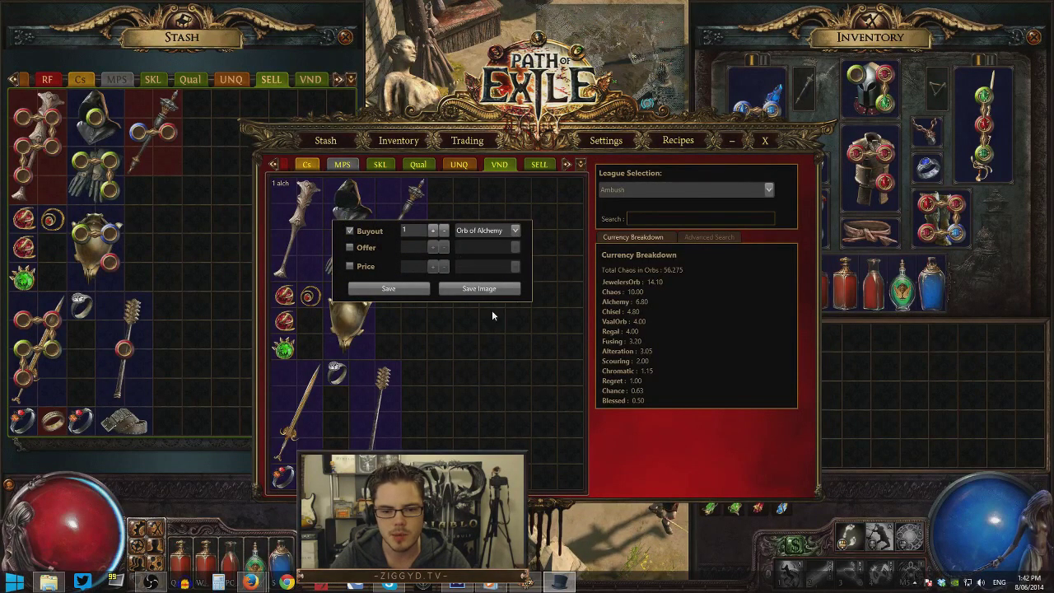
pyautogui.click(388, 288)
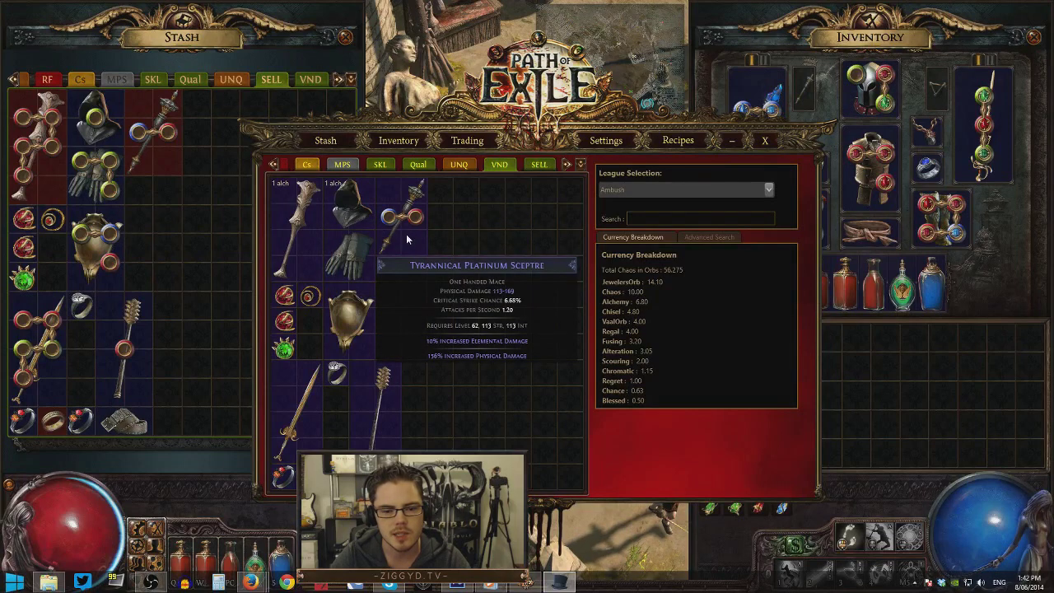
# Set and save a buyout of 1 Chaos Orb for the Tyrannical Platinum Sceptre in the VND tab.
pyautogui.click(413, 244)
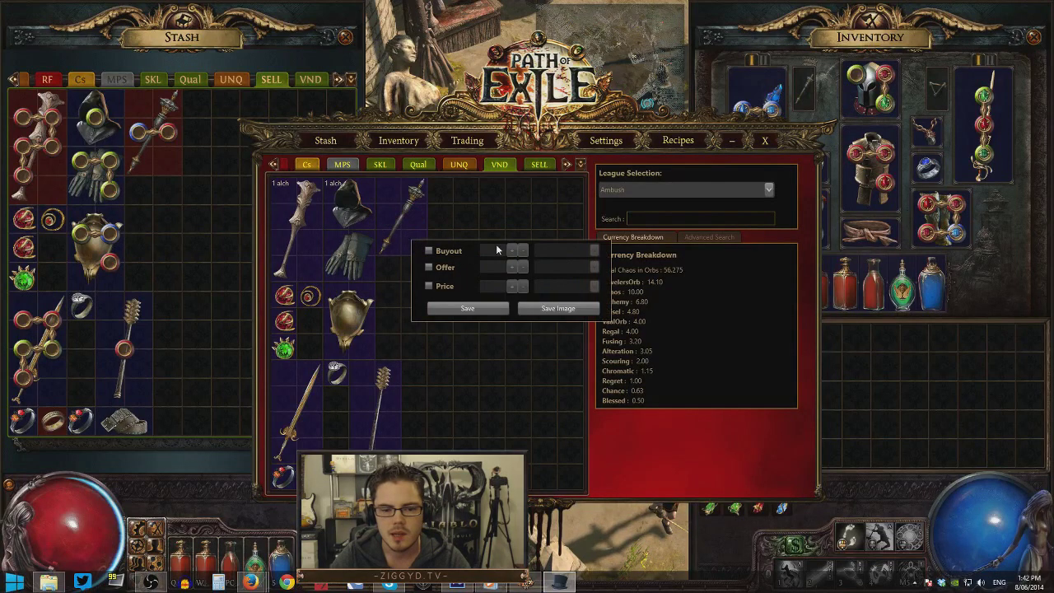
pyautogui.click(430, 252)
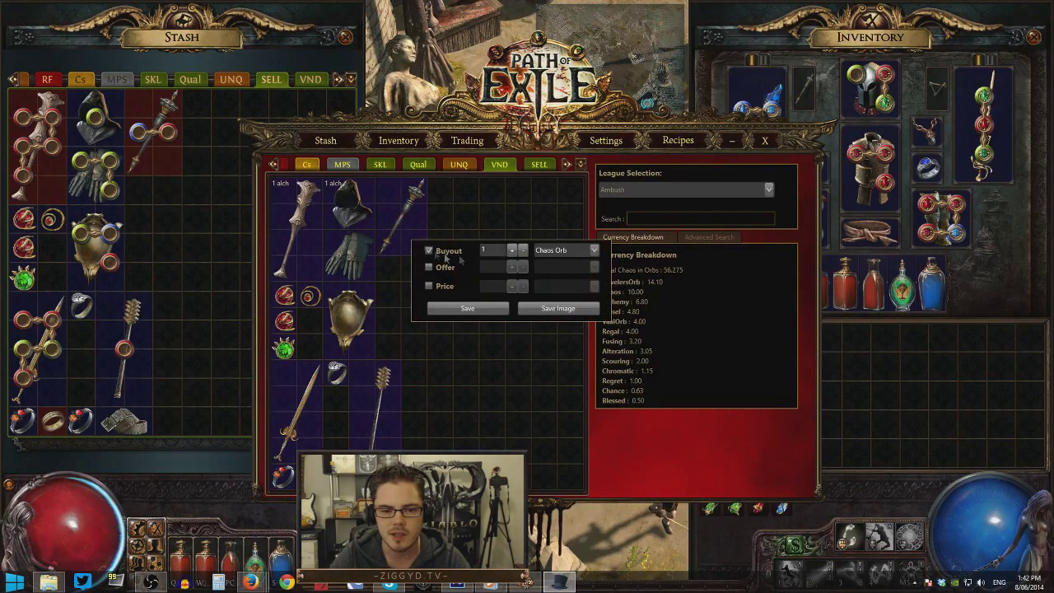
pyautogui.click(467, 307)
# Set and save a buyout of 1 Chaos Orb for the golden shield below the gloves.
pyautogui.click(348, 338)
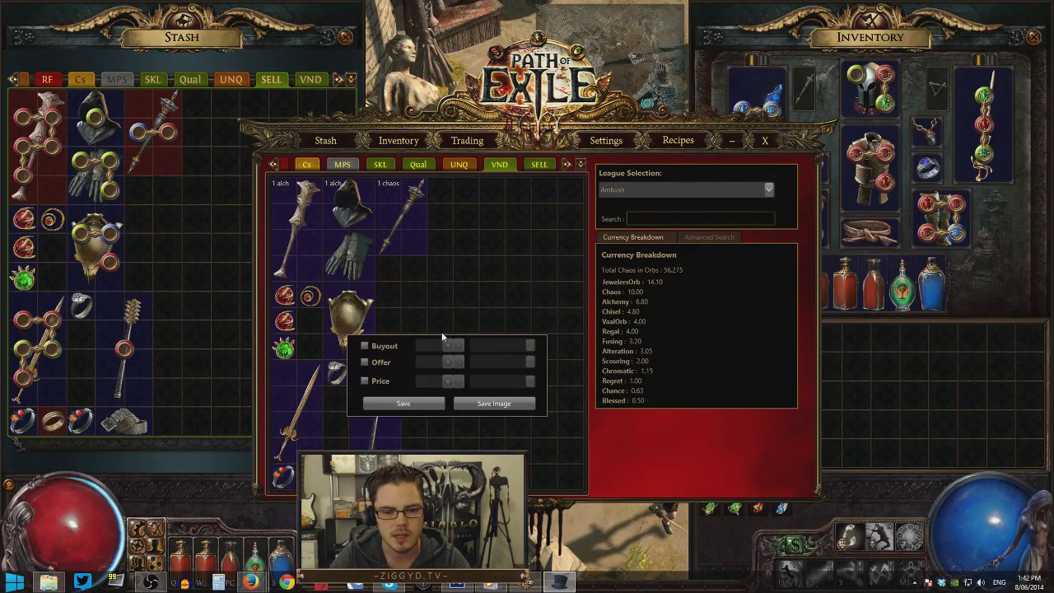
pyautogui.click(364, 345)
pyautogui.click(403, 403)
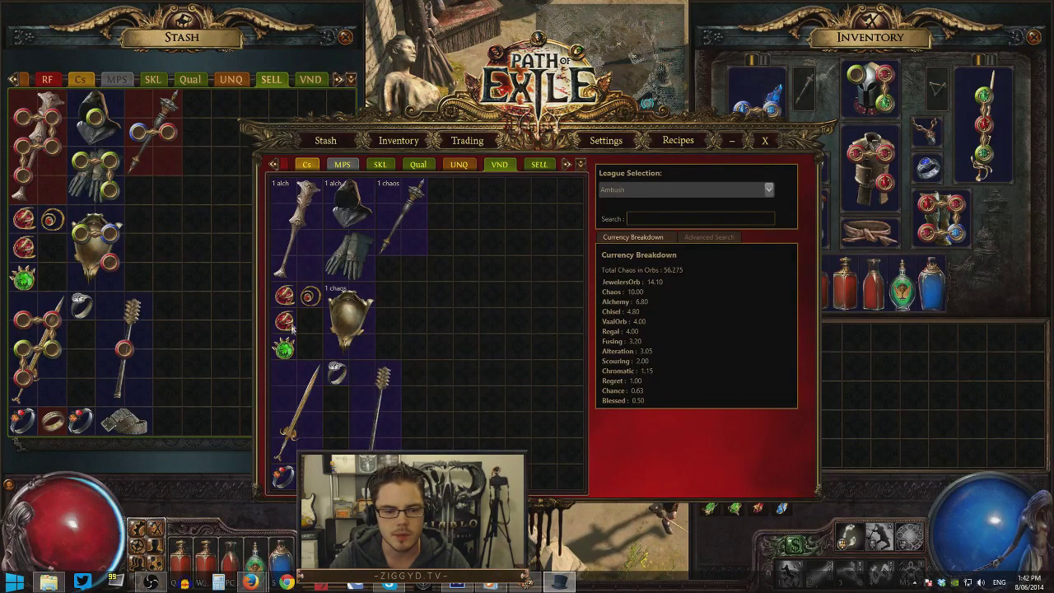
# Set and save a buyout of 1 Orb of Alchemy for the small item between the uppermost red gem and the golden shield.
pyautogui.click(311, 299)
pyautogui.click(328, 310)
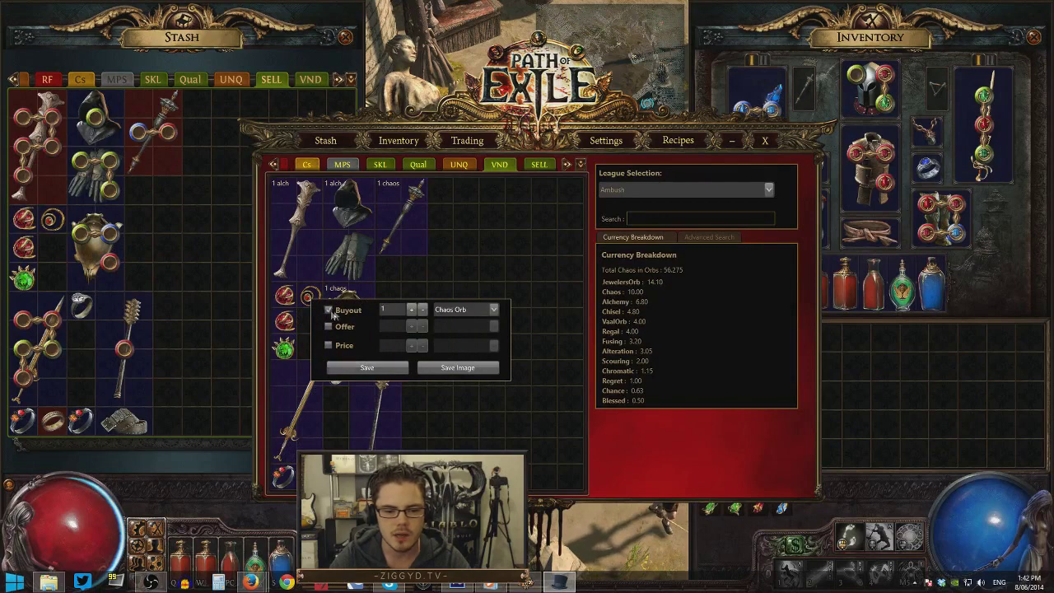
pyautogui.click(498, 315)
pyautogui.rightClick(315, 293)
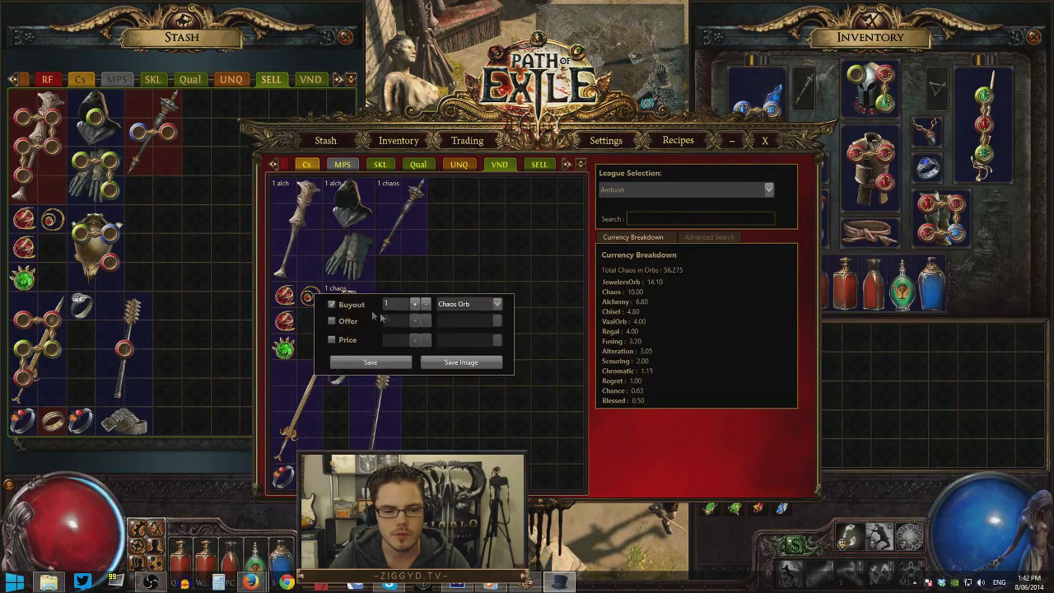
pyautogui.click(483, 310)
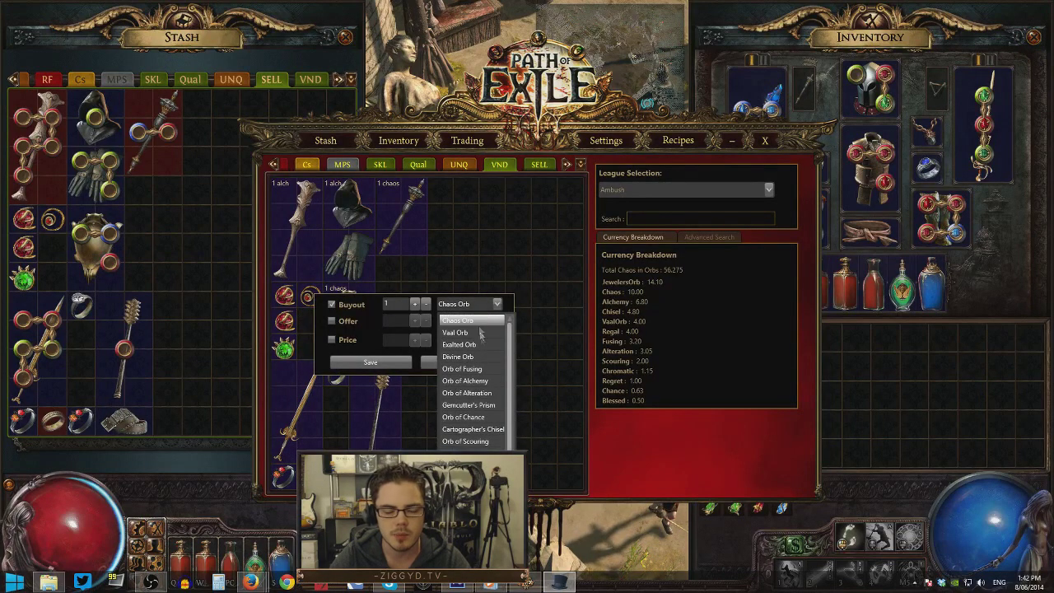
pyautogui.click(486, 381)
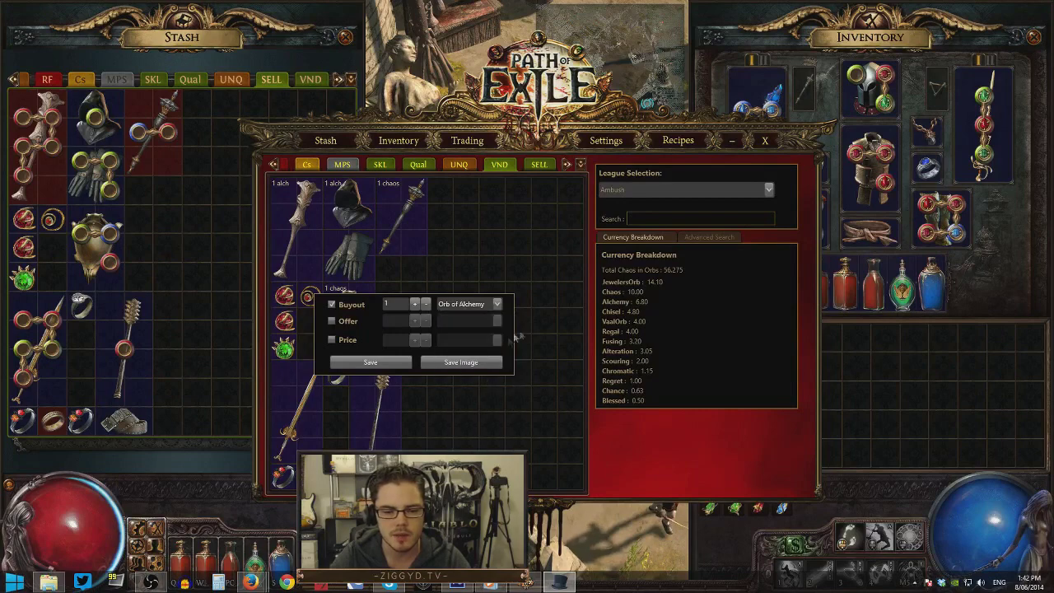
pyautogui.click(375, 359)
# Switch to Firefox, open the Path of Exile shops indexer at poe.xyz.is in a new tab and look over its search form.
pyautogui.hotkey('alt', 'Tab')
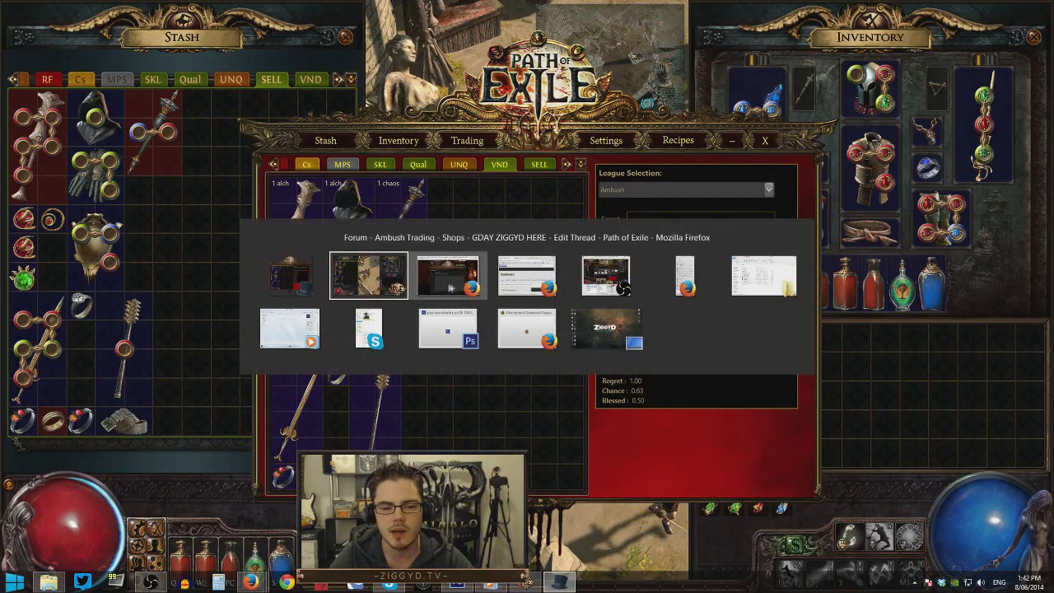
pyautogui.click(454, 288)
pyautogui.click(901, 17)
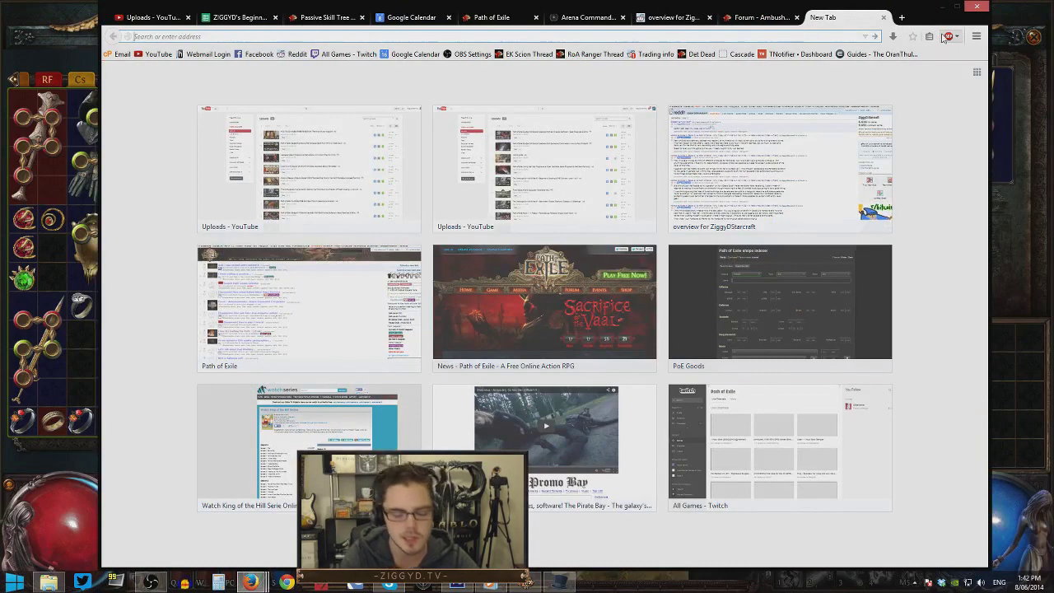
pyautogui.write('poe.xyz.is')
pyautogui.press('Return')
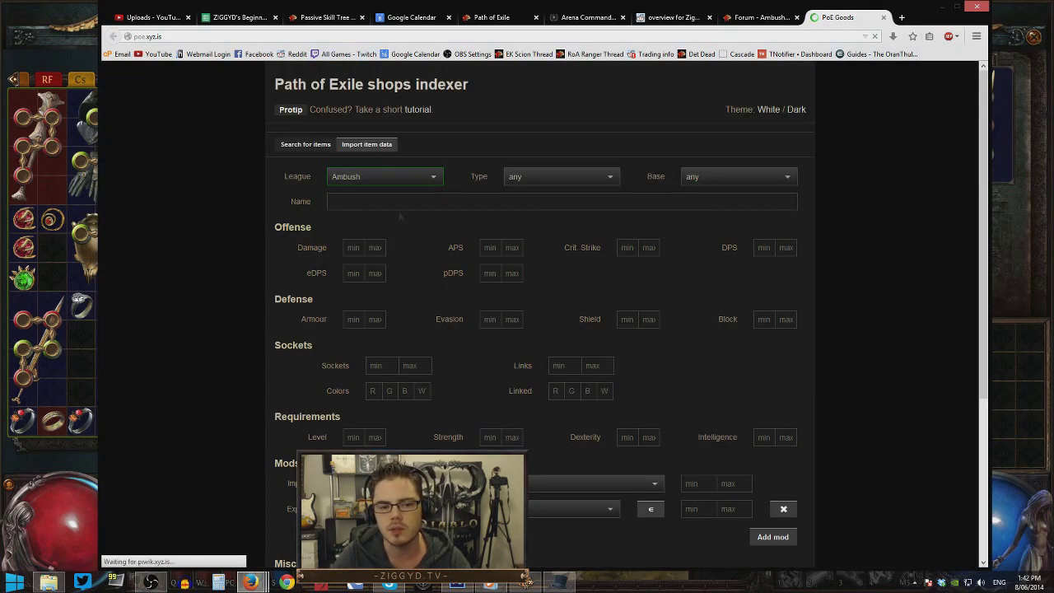
pyautogui.scroll(-3, 693, 381)
pyautogui.scroll(3, 696, 215)
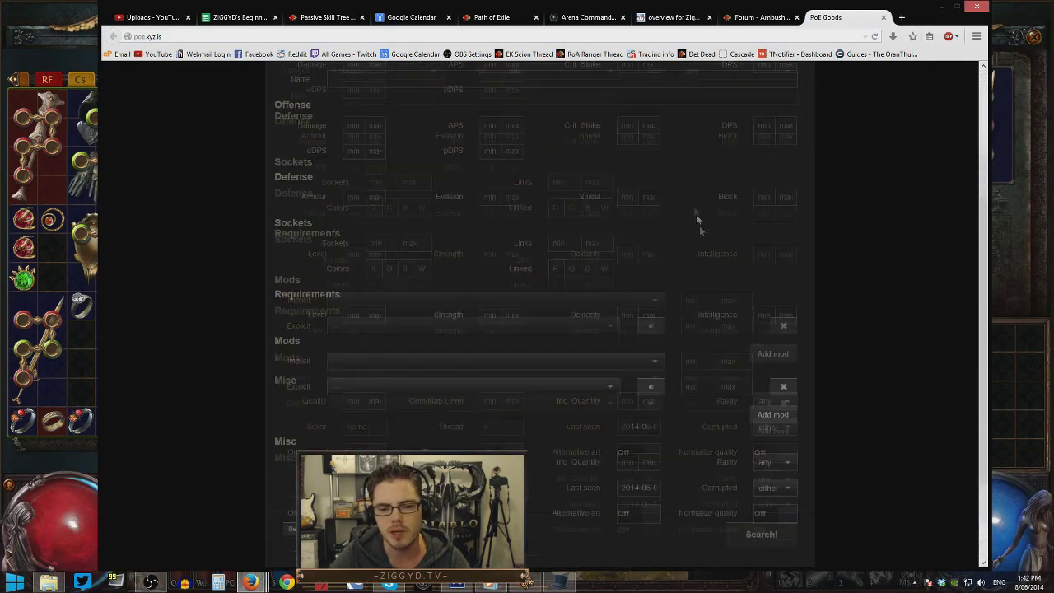